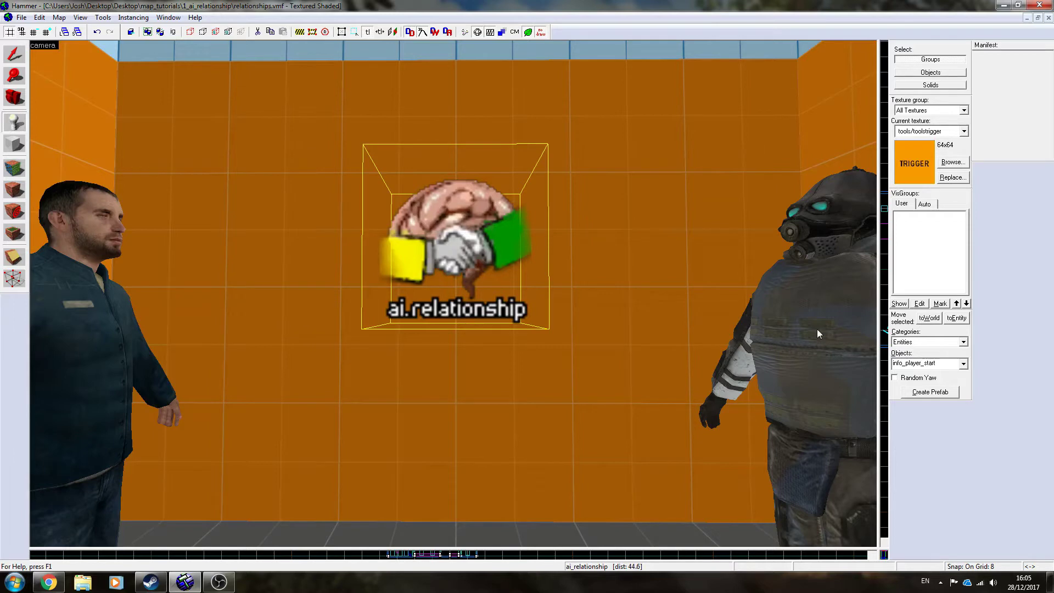
Step: Open the properties of the ai_relationship entity between the two NPCs and name it "relationship"
double_click(461, 247)
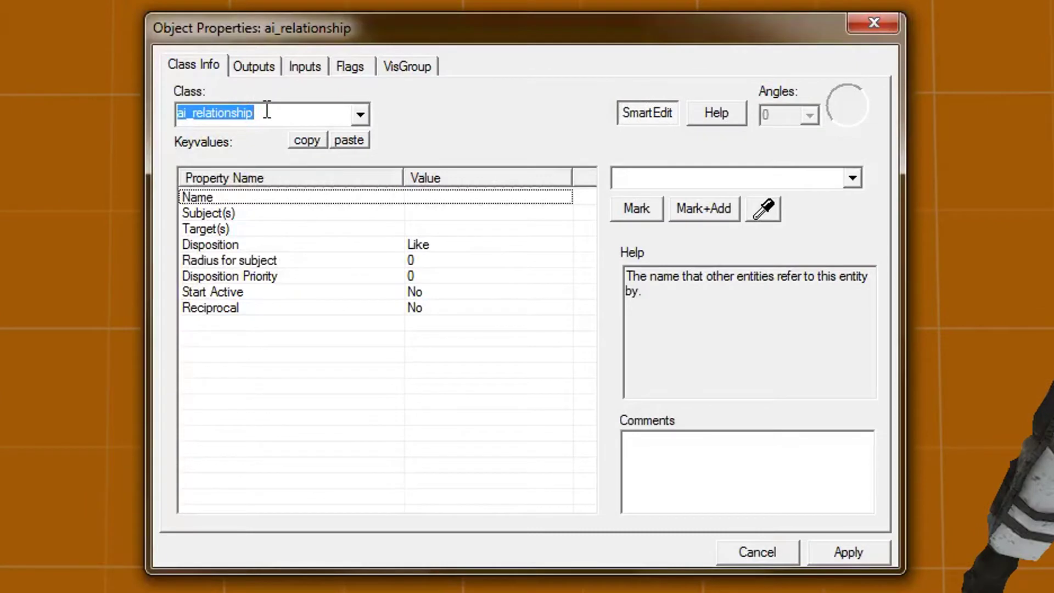
click(496, 196)
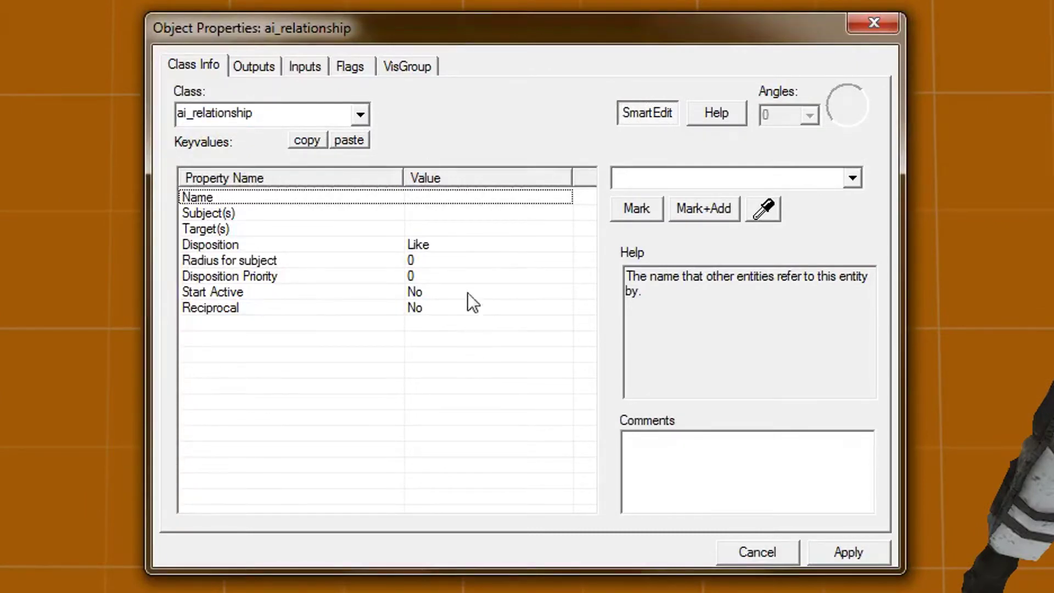
click(647, 177)
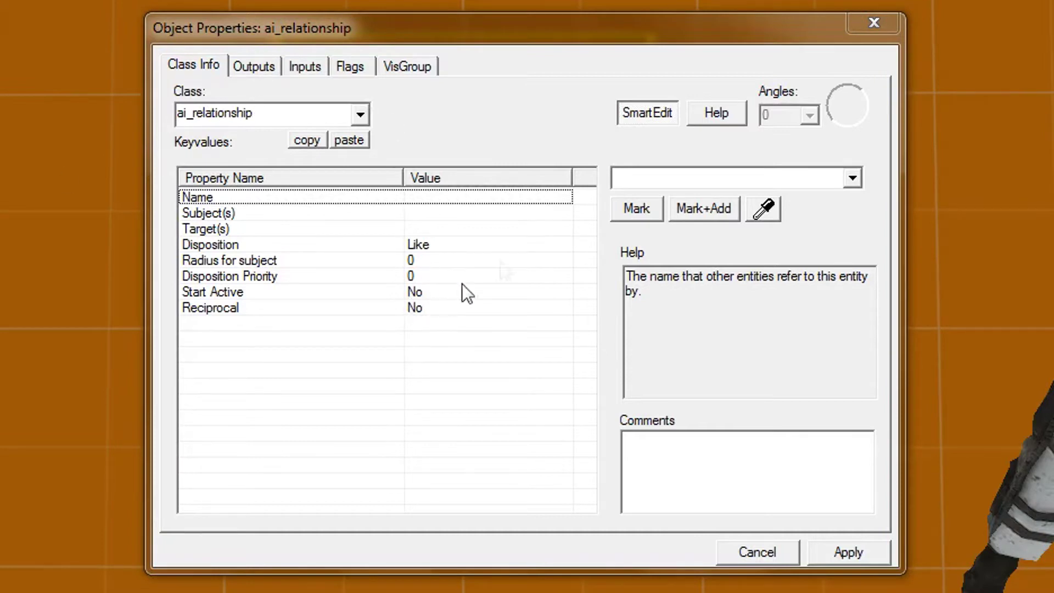
click(638, 176)
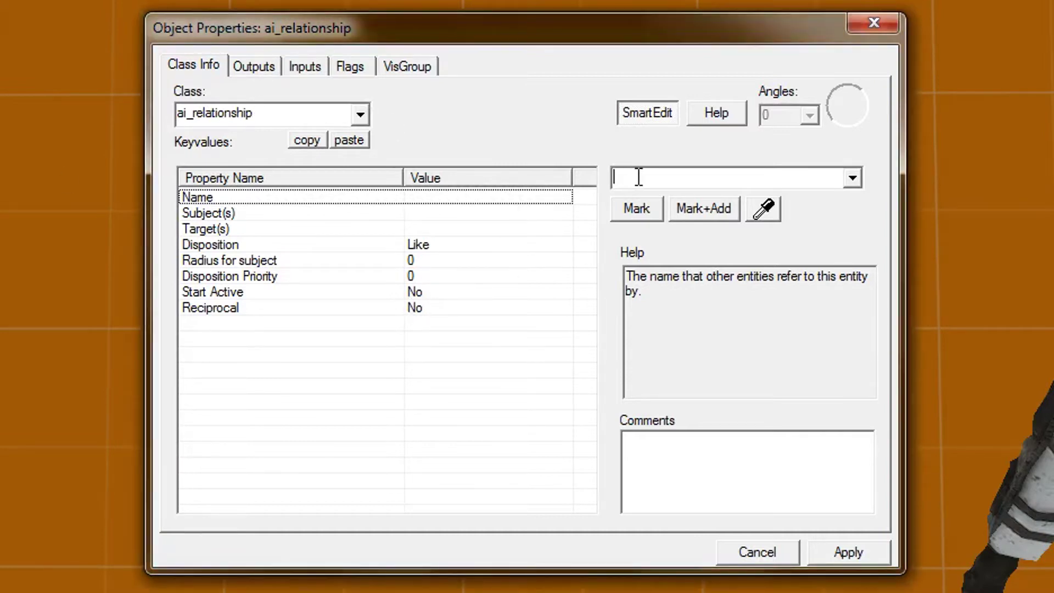
text(relationship)
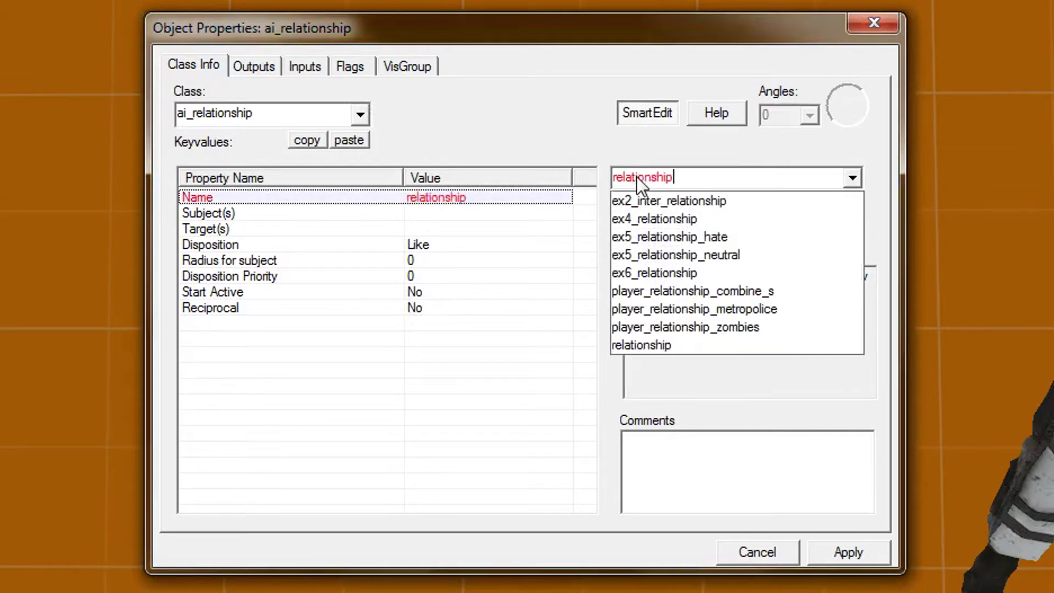
key(Return)
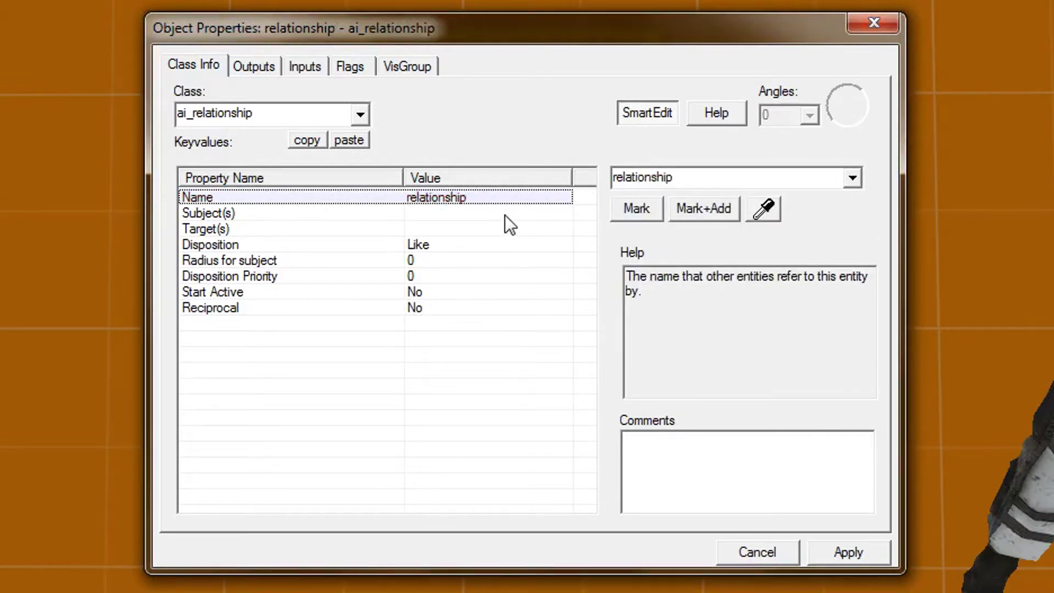
Step: Pick the rebel ex1_rebel as the relationship's subject and the Combine soldier ex1_combine as its target
click(506, 215)
click(487, 226)
click(495, 215)
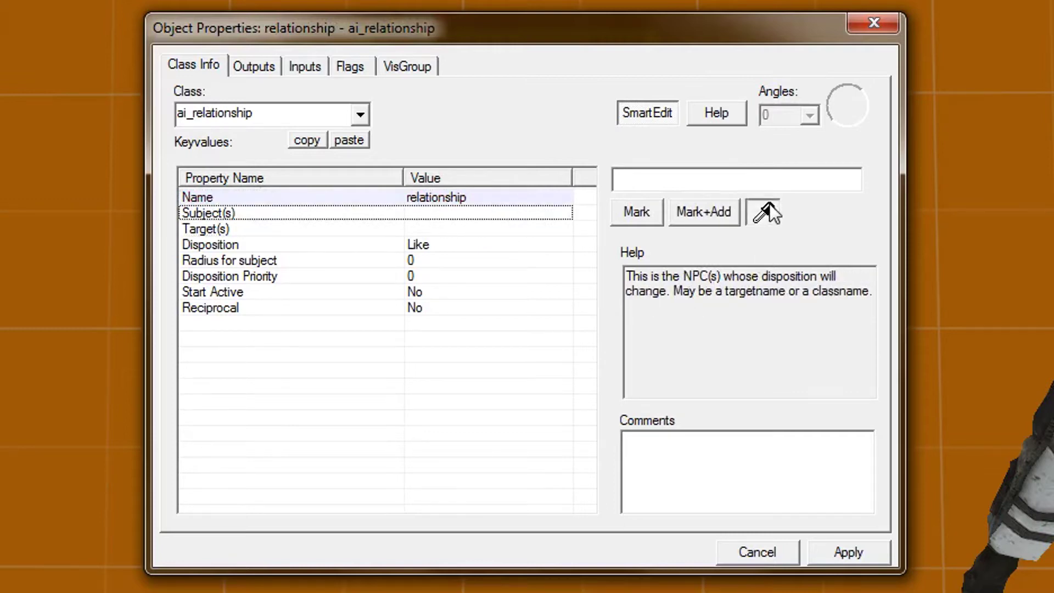
click(769, 204)
click(484, 229)
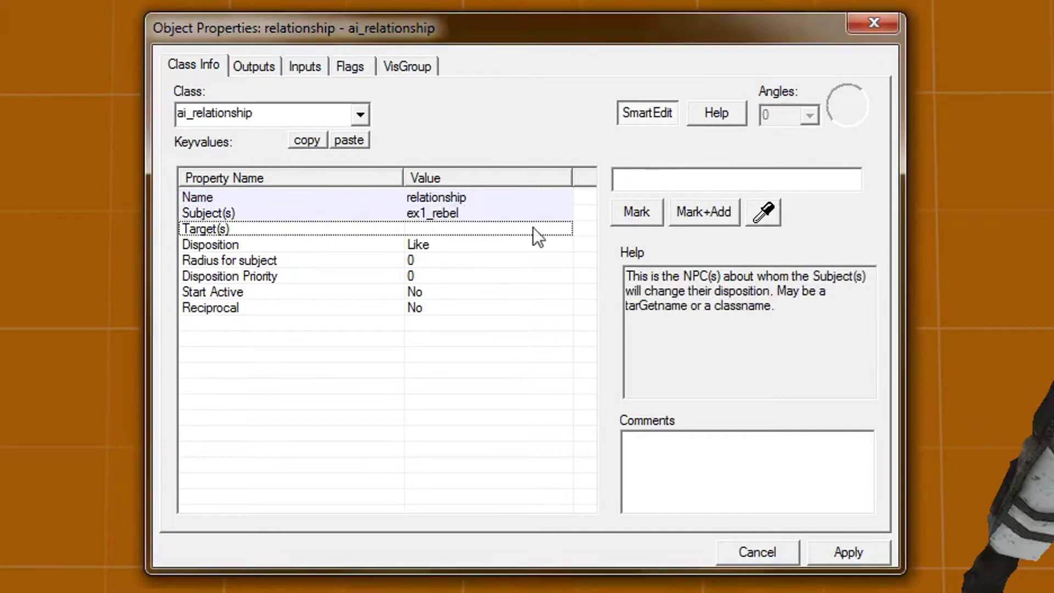
click(763, 216)
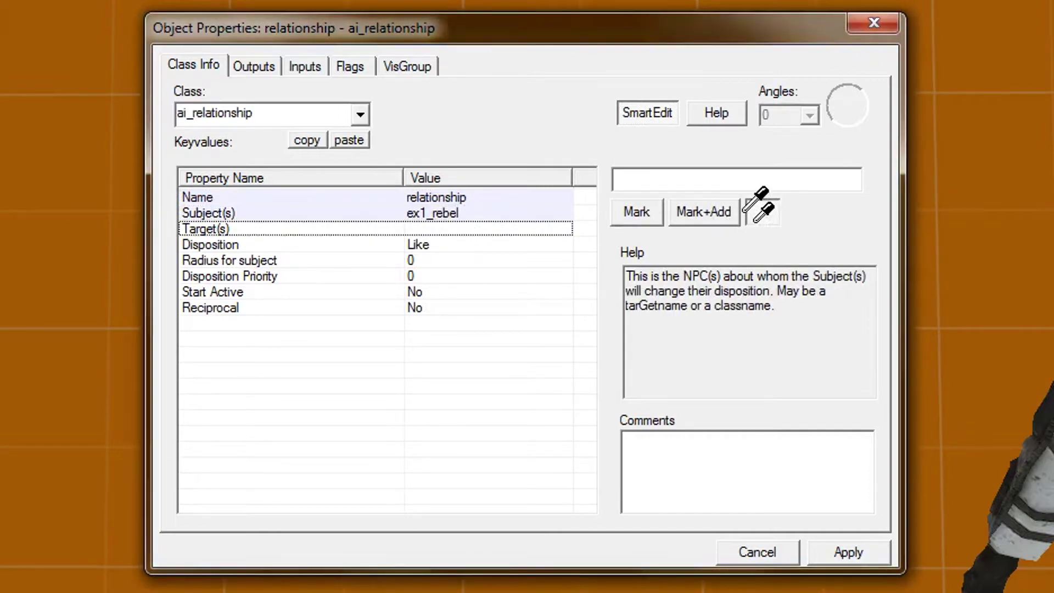
click(1039, 478)
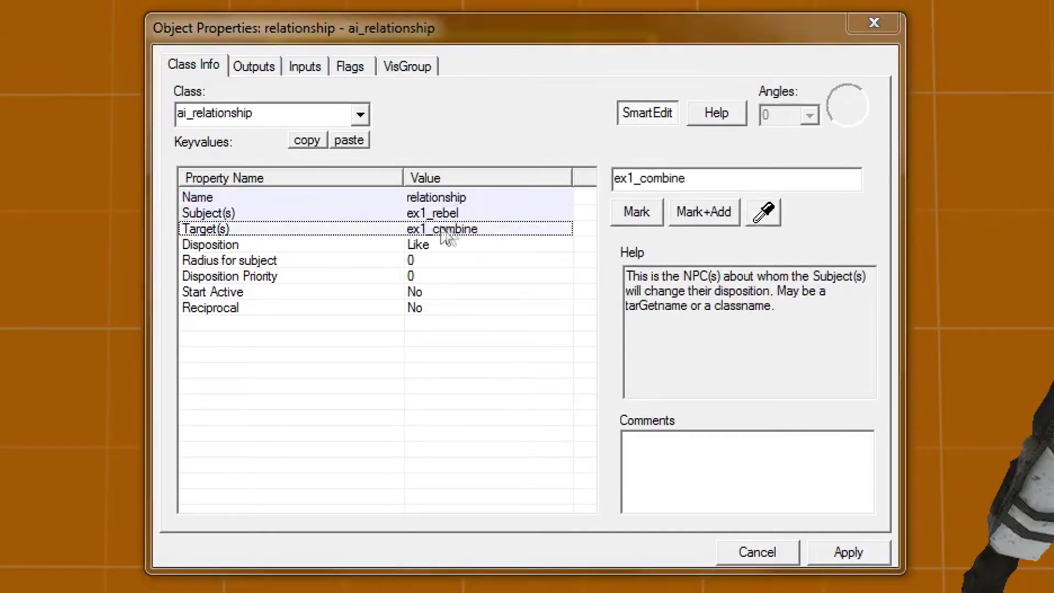
Step: Set the relationship's Disposition to Neutral
click(445, 216)
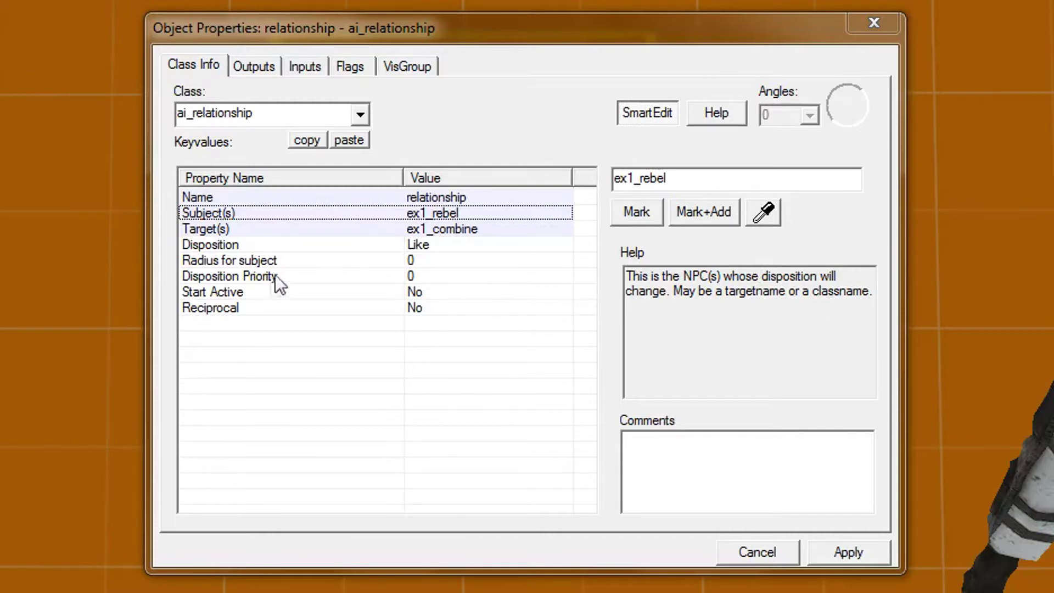
click(442, 247)
click(860, 175)
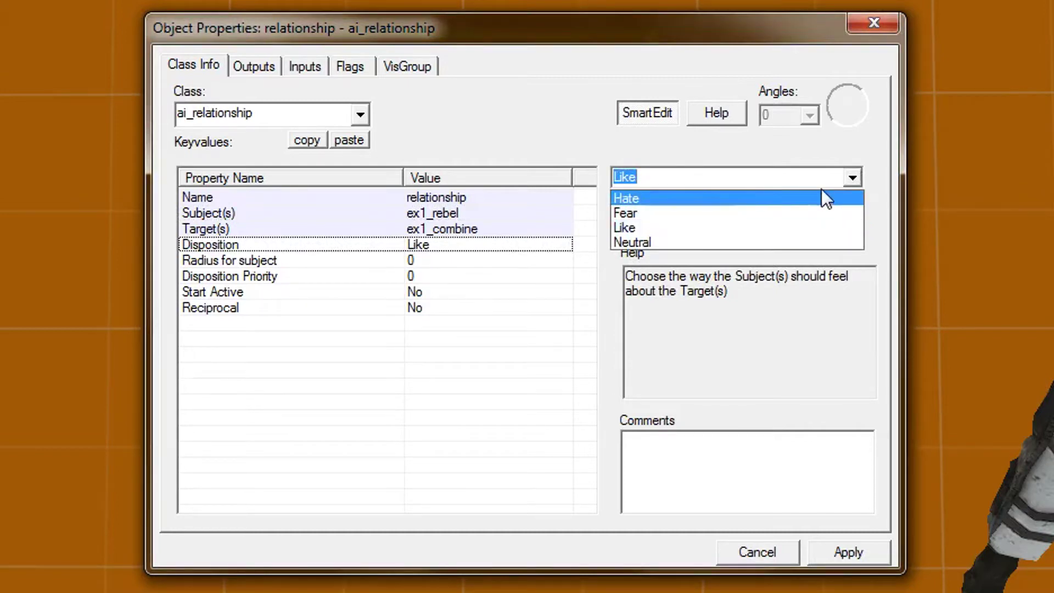
click(810, 243)
click(852, 178)
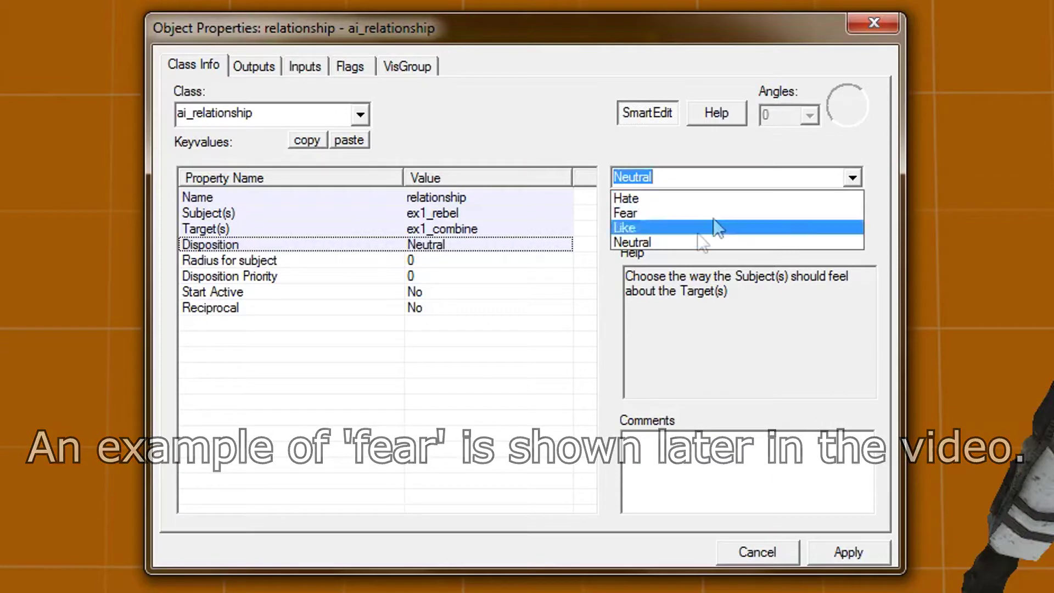
click(681, 245)
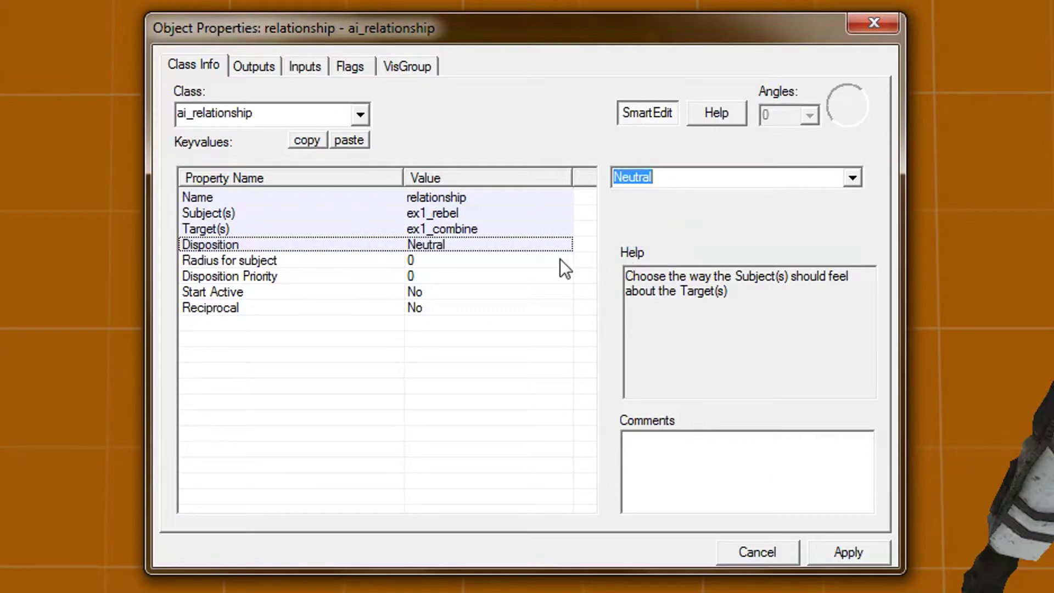
Step: Examine the relationship's Radius for subject and Disposition Priority settings alongside its subject and disposition
click(541, 261)
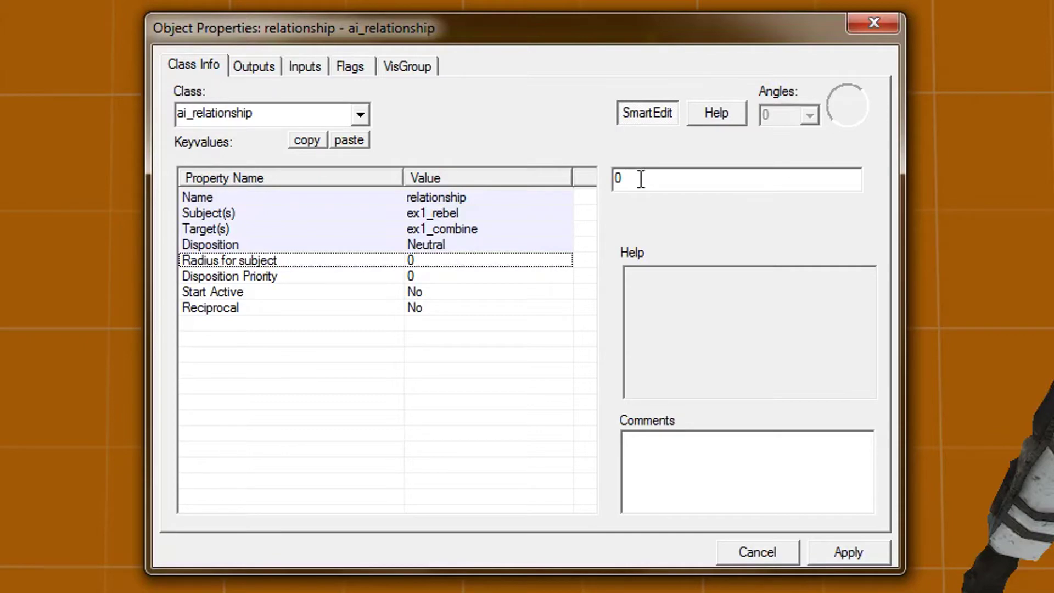
drag(610, 29, 573, 469)
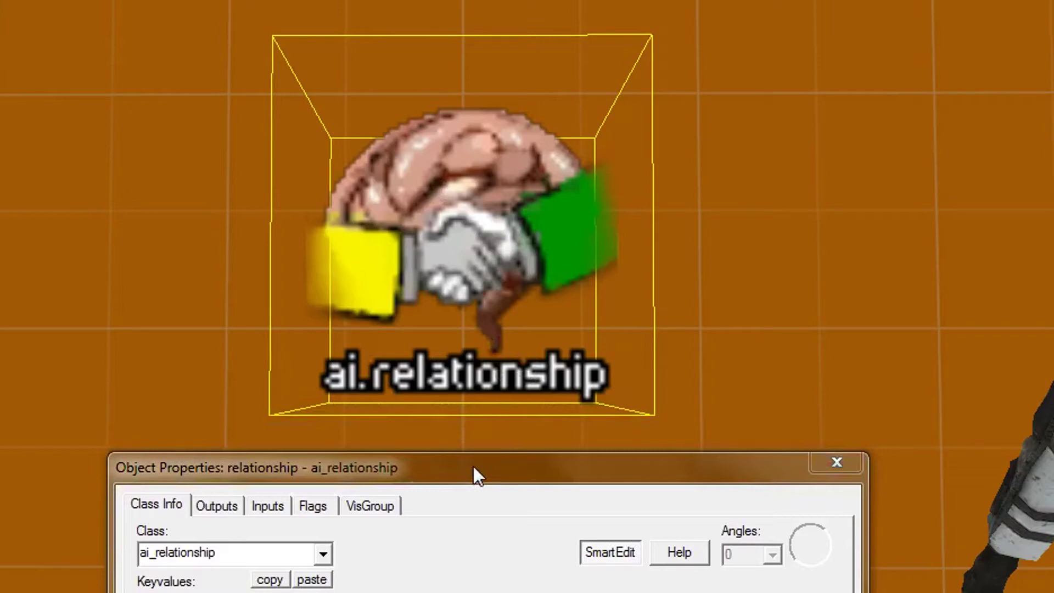
drag(474, 466, 487, 5)
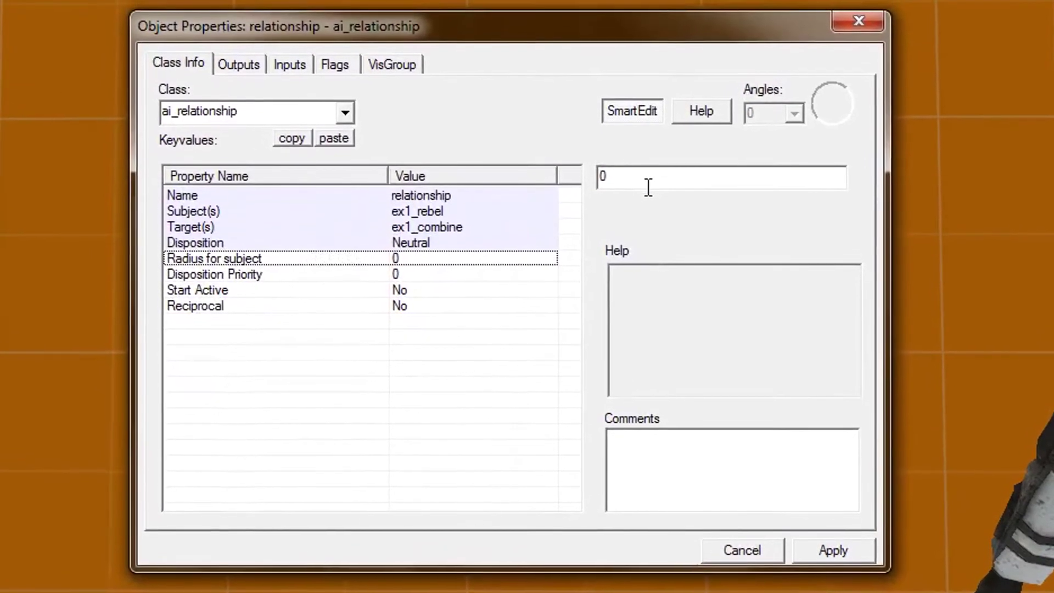
click(666, 175)
drag(678, 178, 552, 193)
click(700, 193)
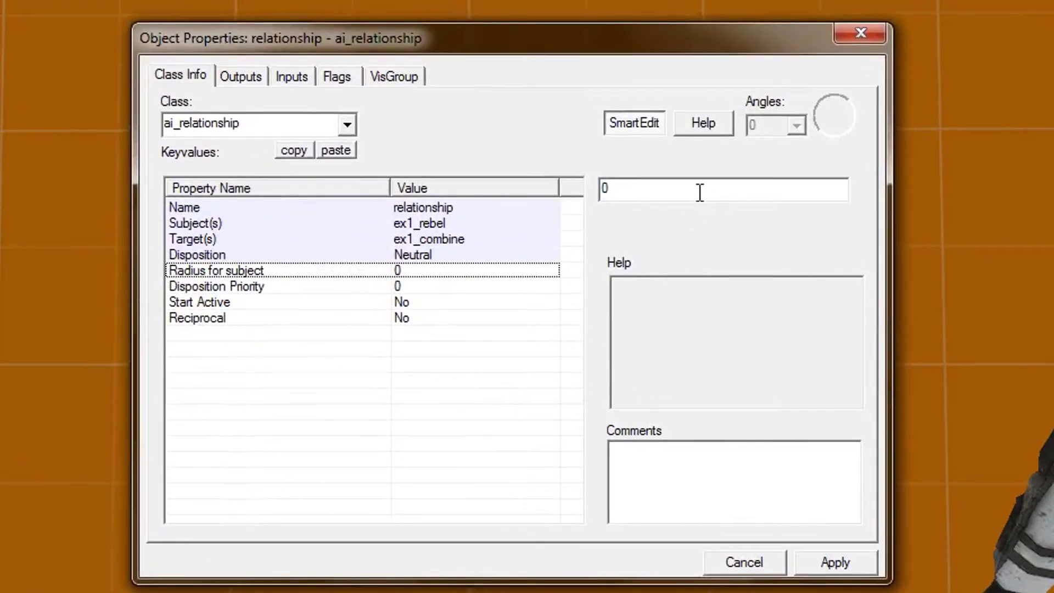
click(423, 287)
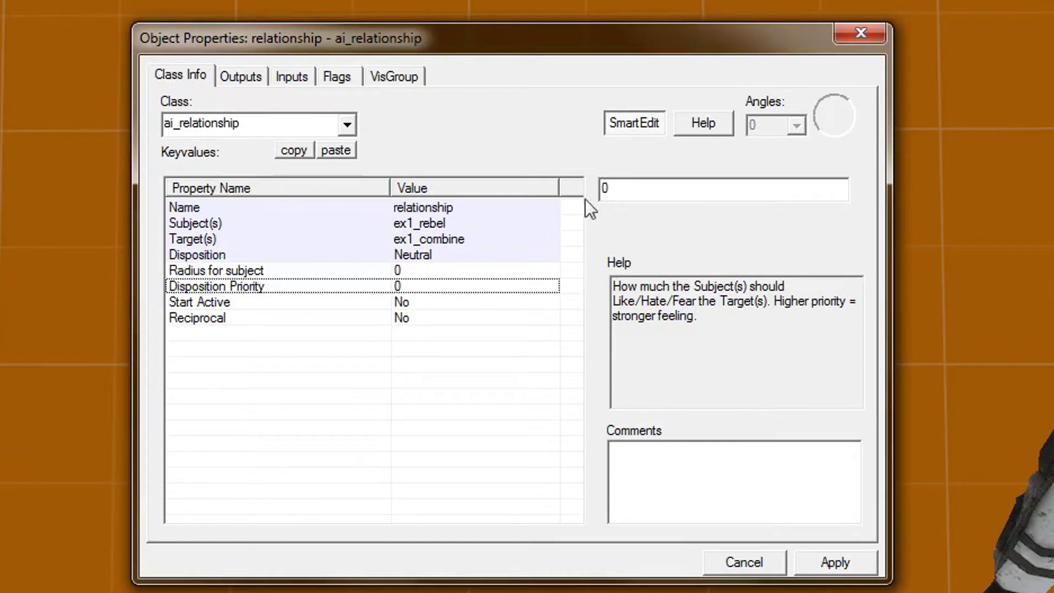
click(445, 225)
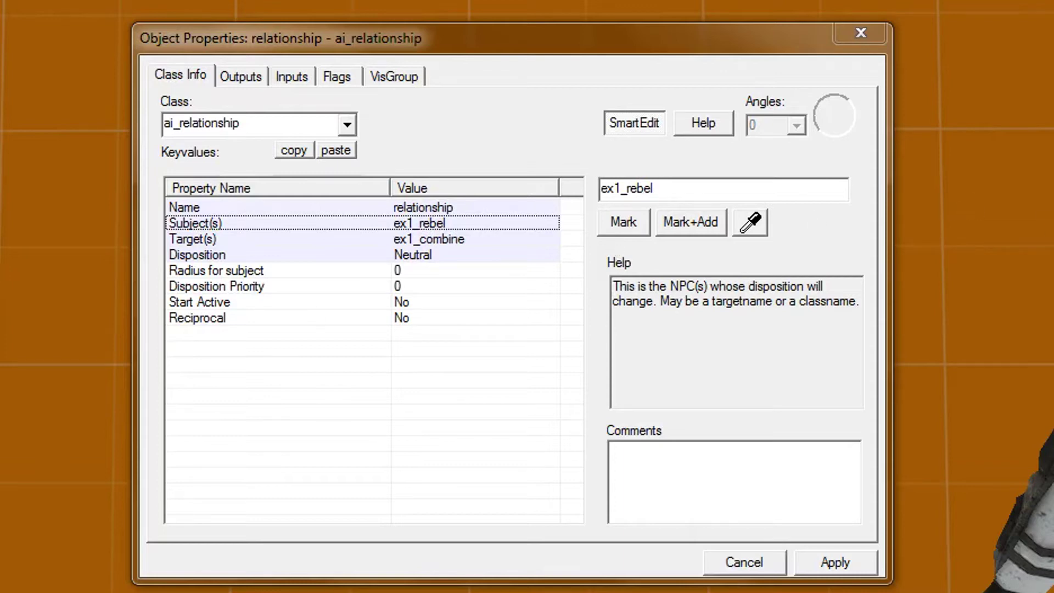
click(459, 44)
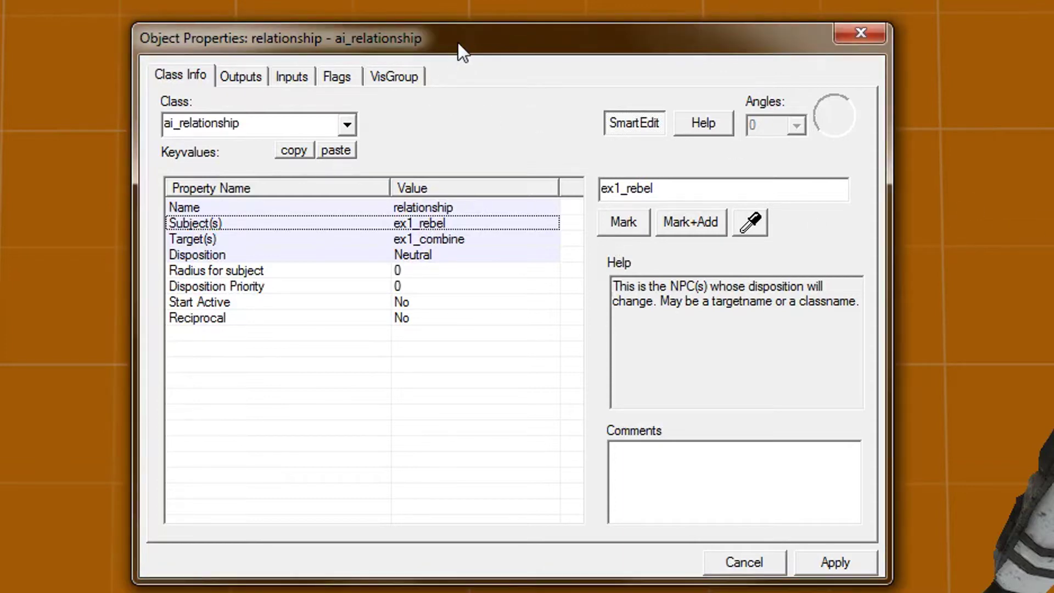
click(418, 254)
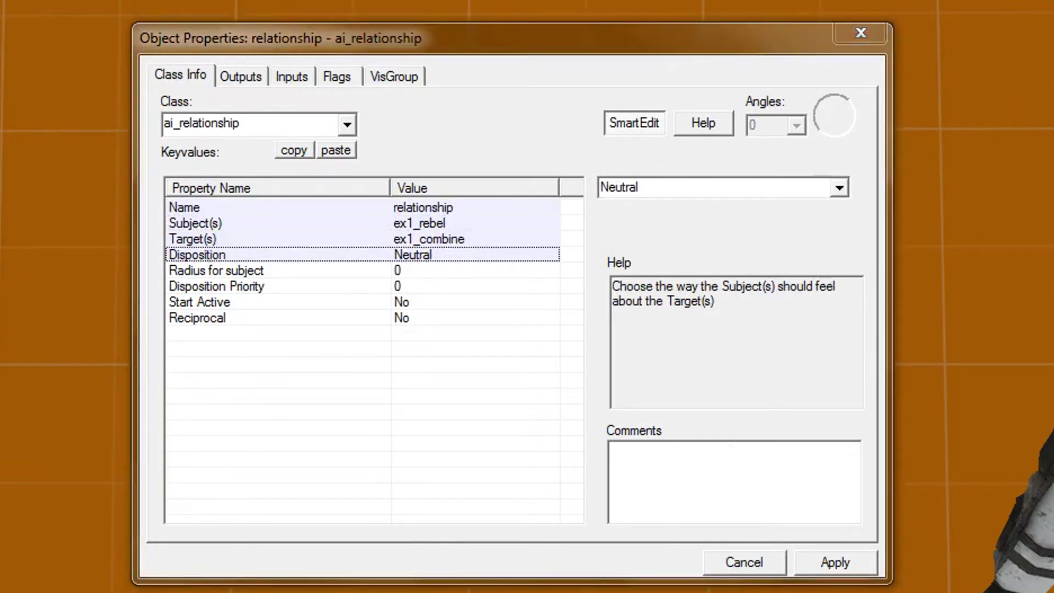
click(407, 285)
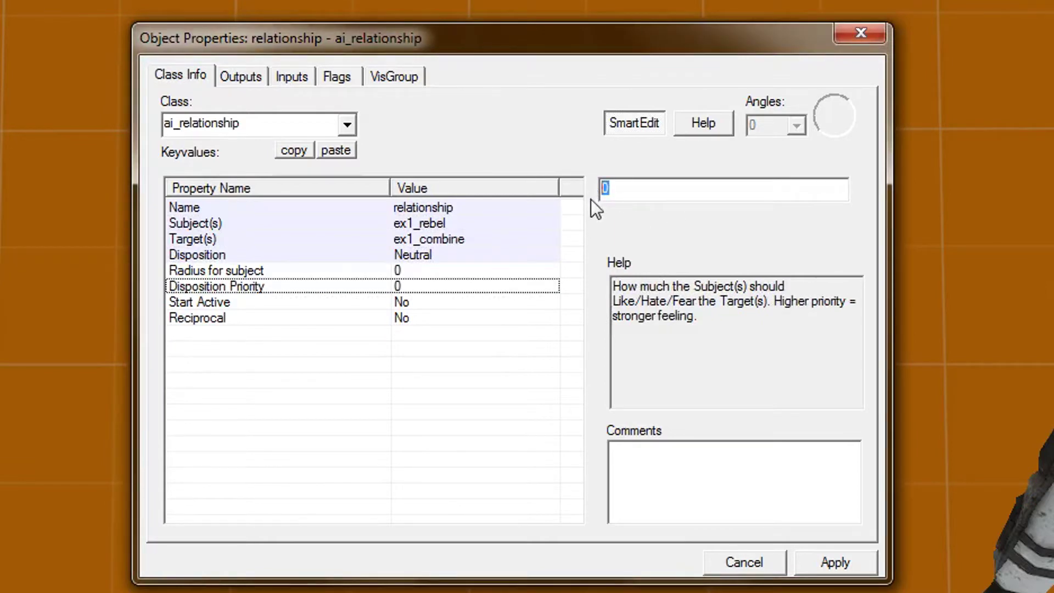
Step: Set Start Active to Yes for the relationship and apply the change
click(443, 302)
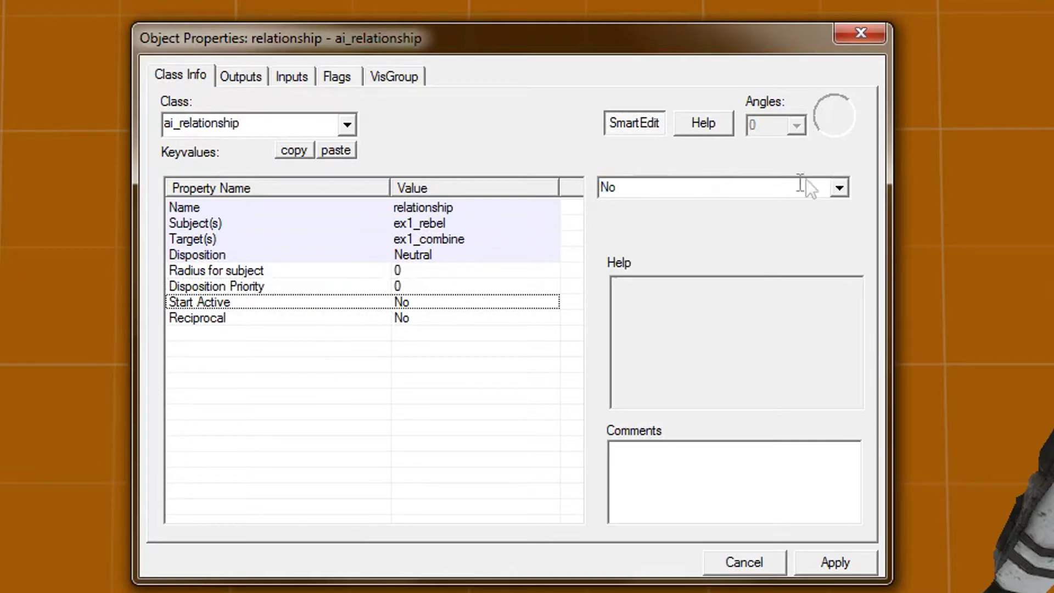
click(841, 187)
click(841, 187)
double_click(841, 187)
click(842, 186)
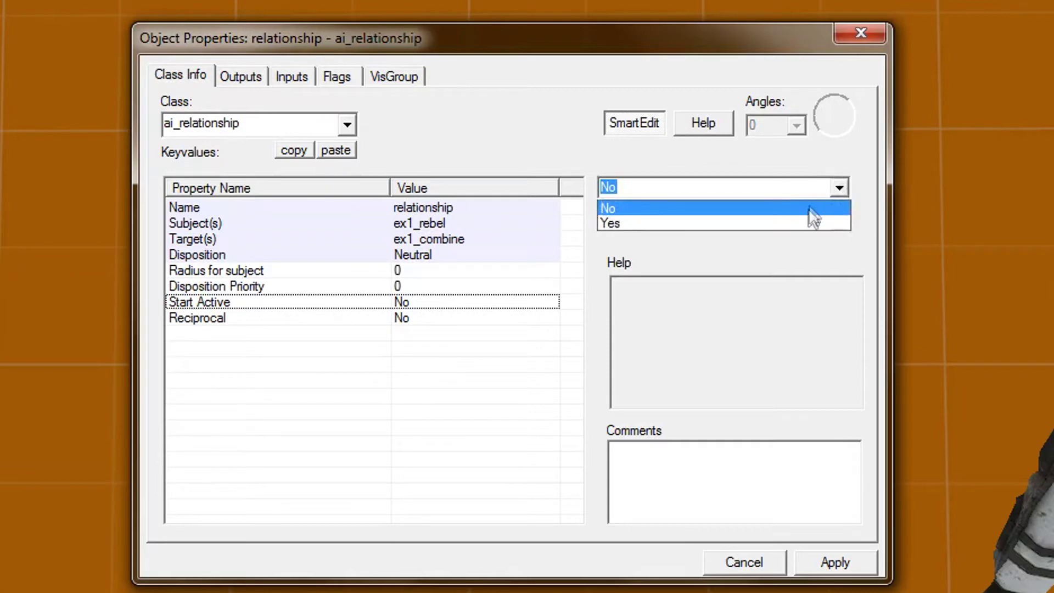
click(804, 220)
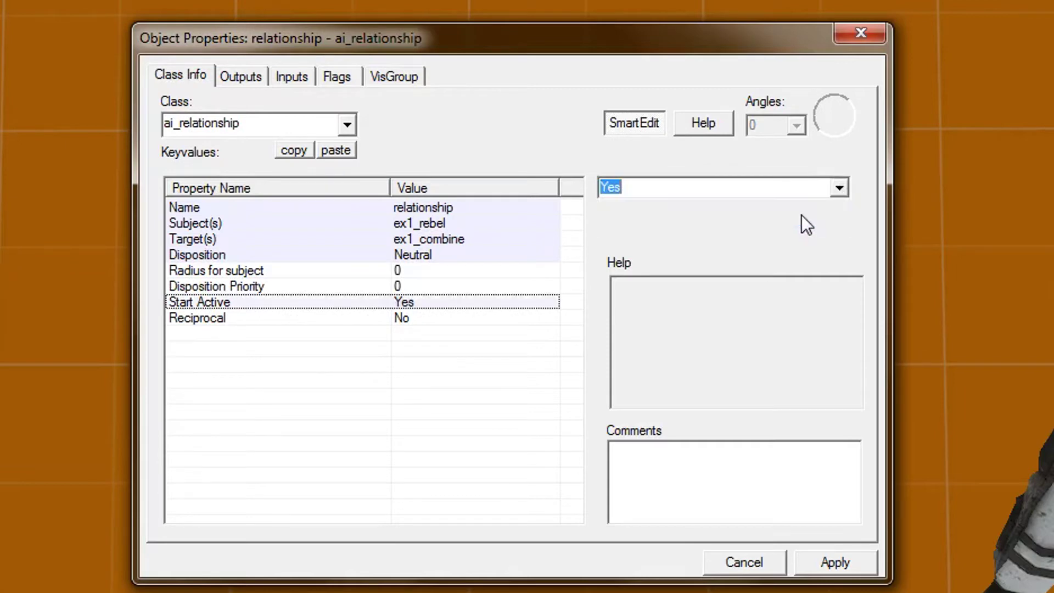
click(836, 560)
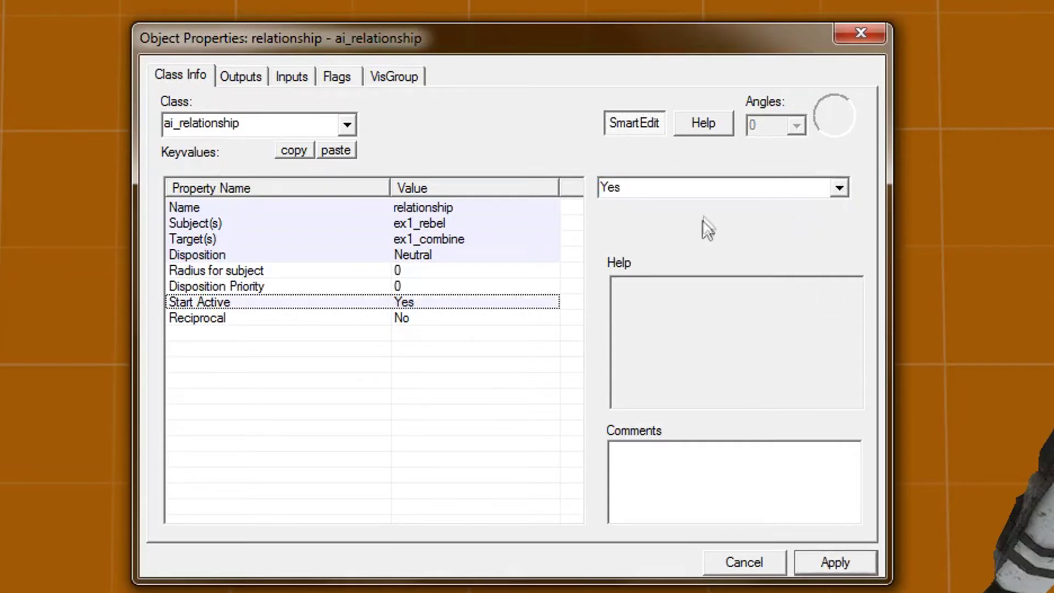
Step: Set Reciprocal to Yes, apply the change and close the entity's properties
click(424, 319)
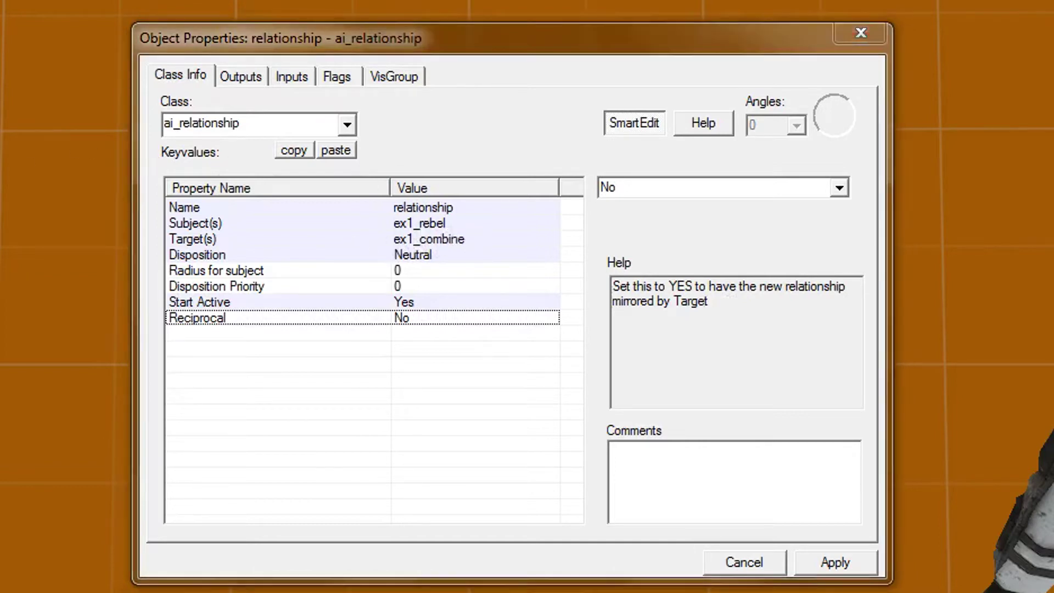
click(840, 188)
click(768, 222)
click(839, 564)
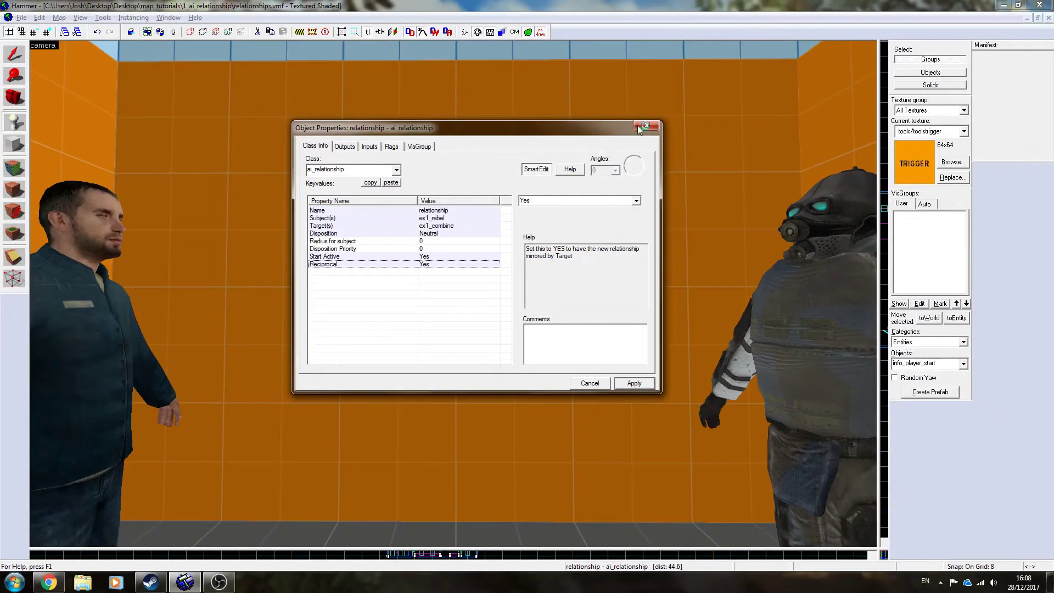
click(642, 127)
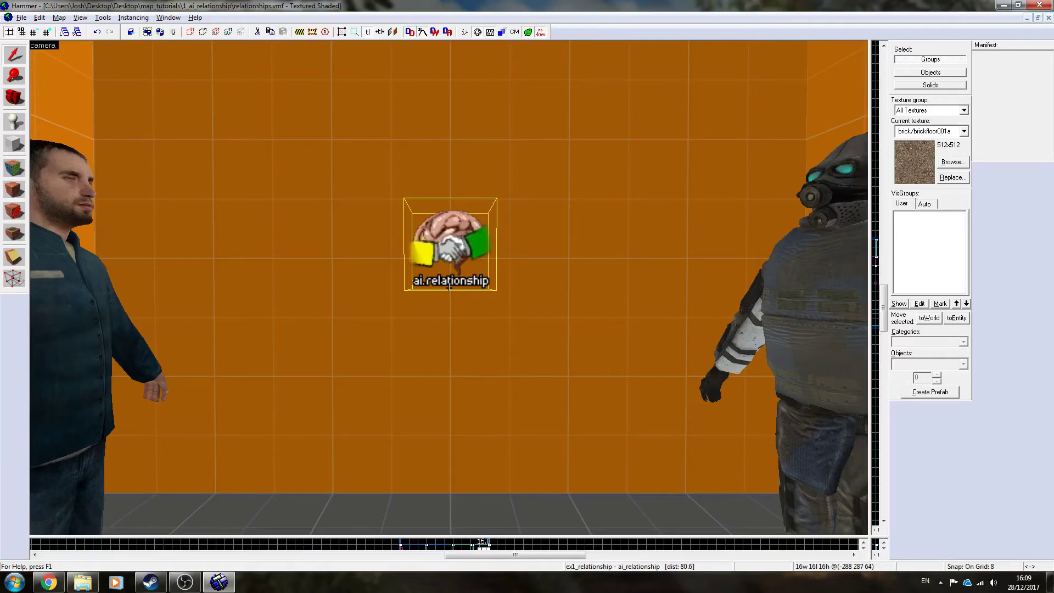
Step: Look around the map's room at the other NPC groups and their ai_relationship entities
key(d)
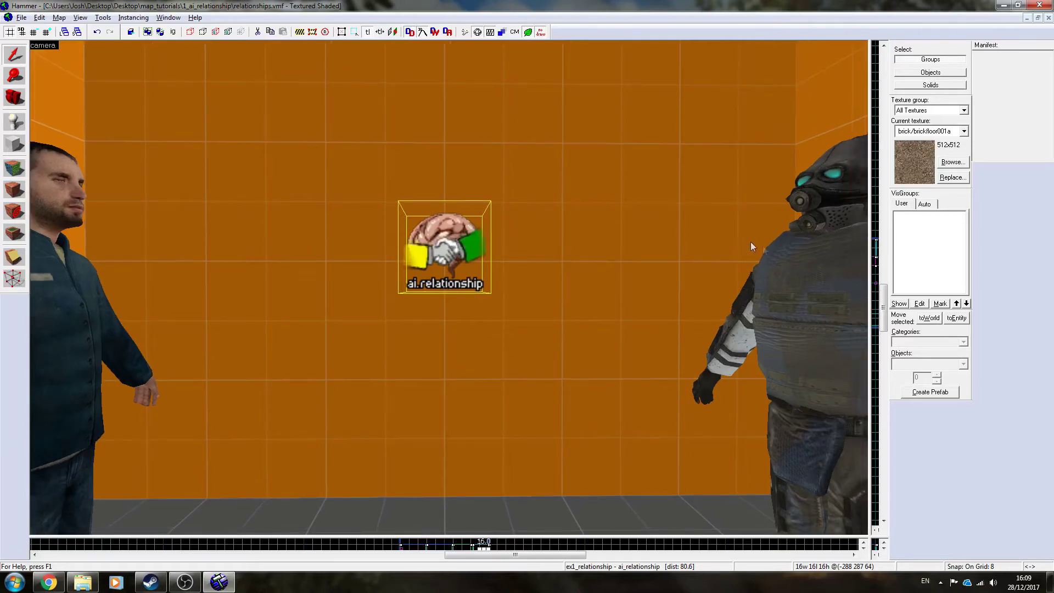
key(z)
key(s)
key(w)
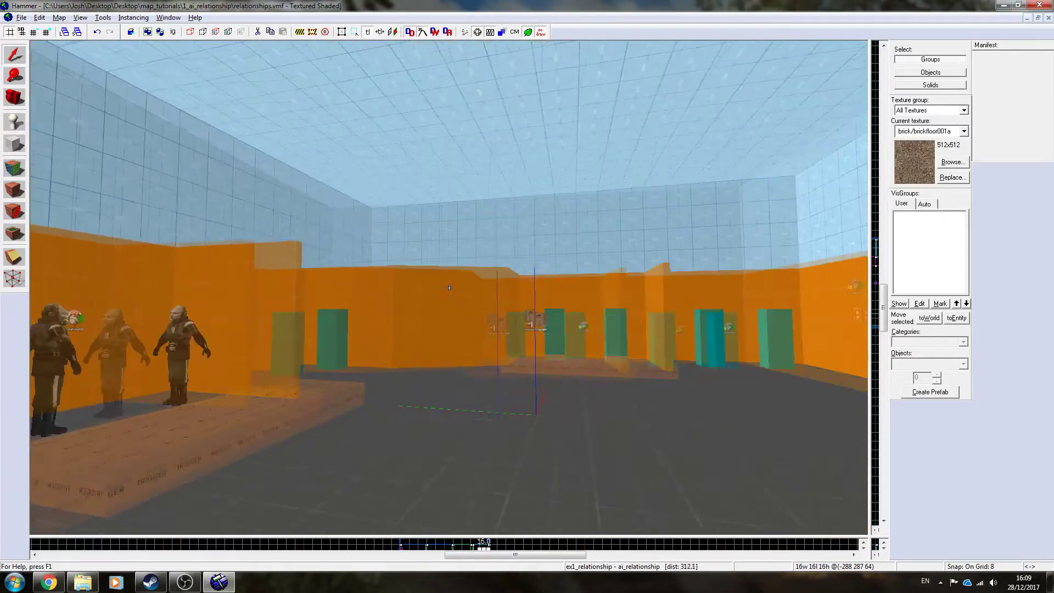
key(s)
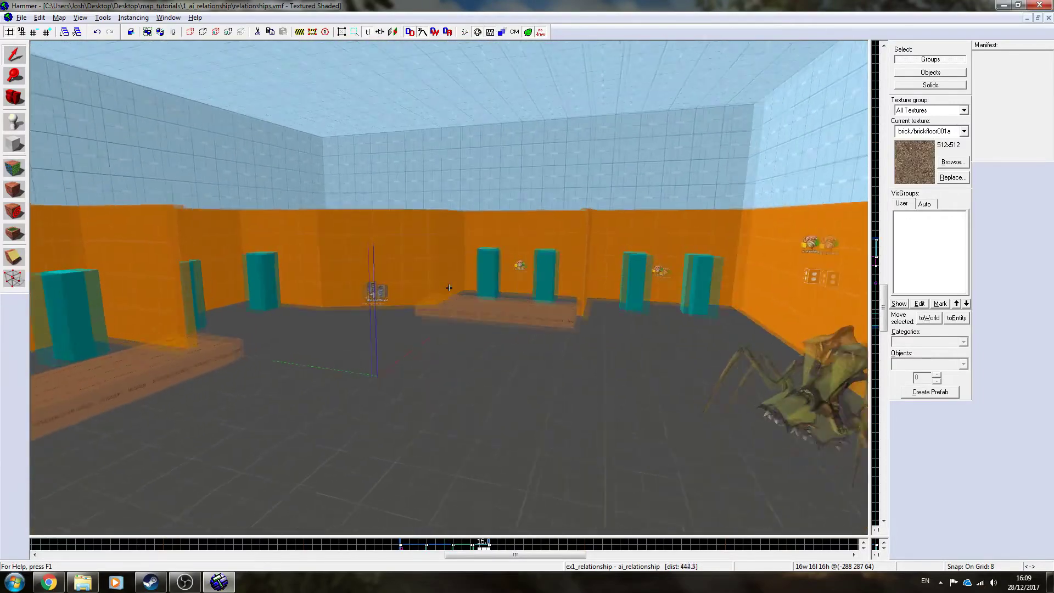
key(w)
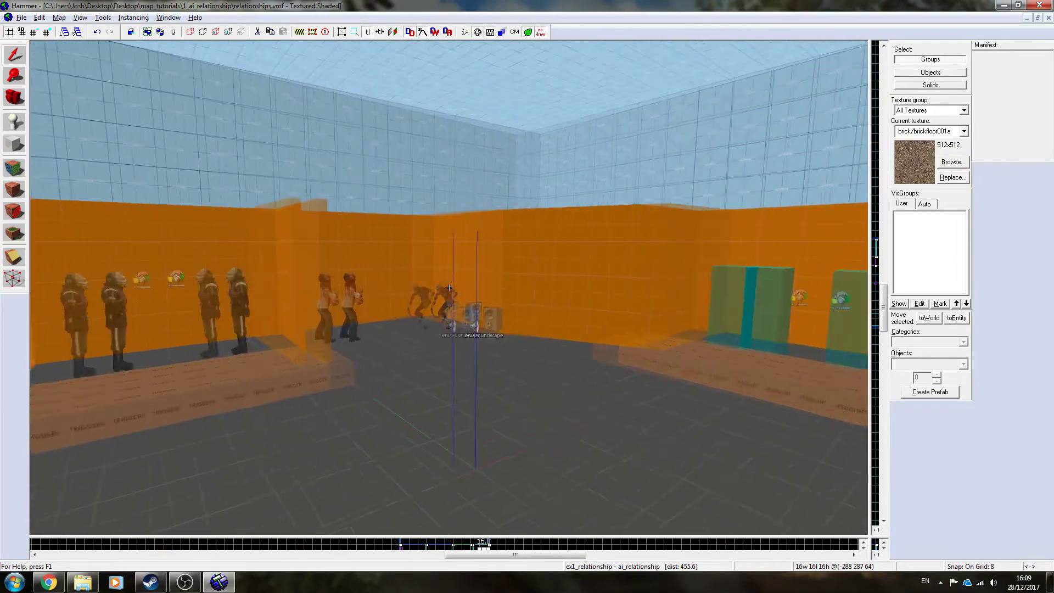
key(w)
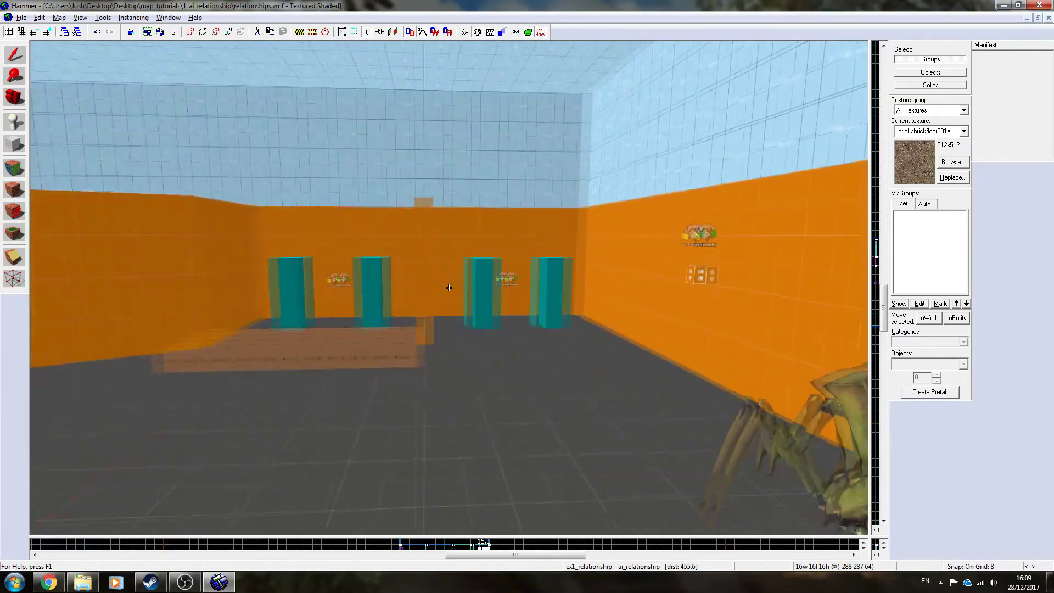
Step: Open the properties of the metropolice ai_relationship entity in the row of relationships near the player start
key(w)
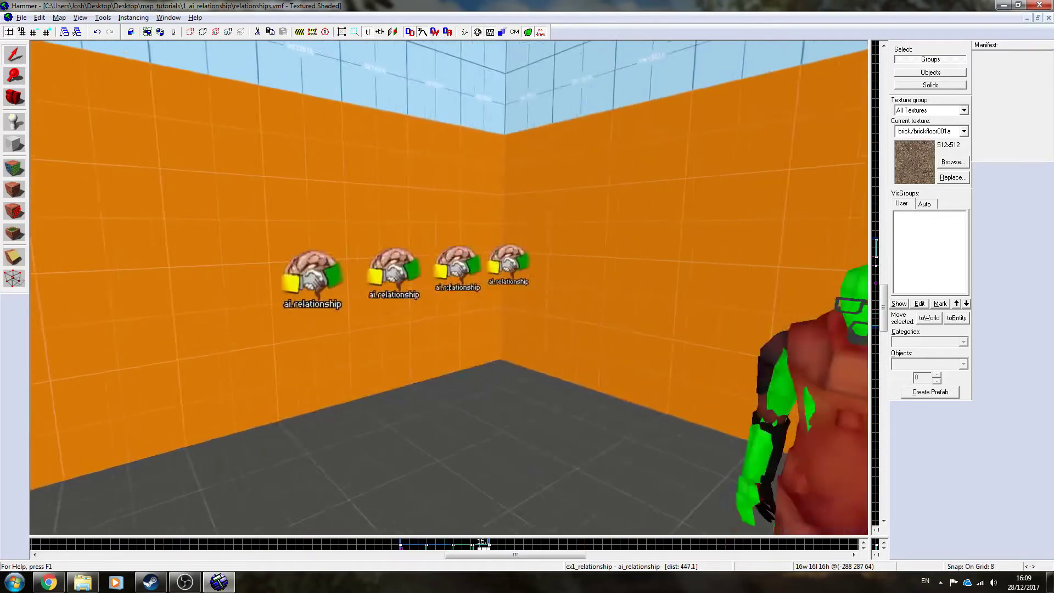
key(z)
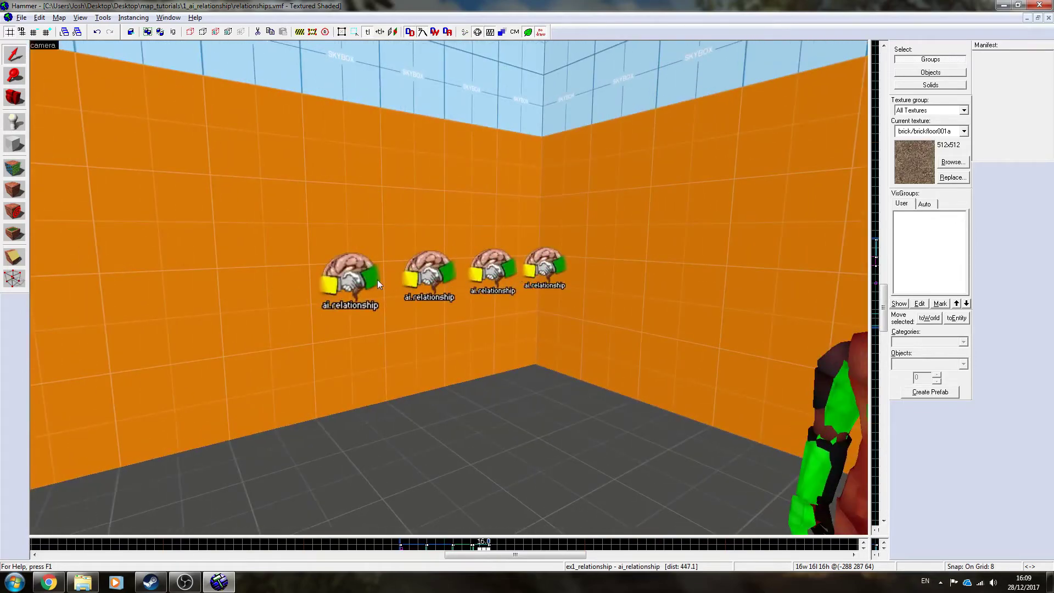
key(z)
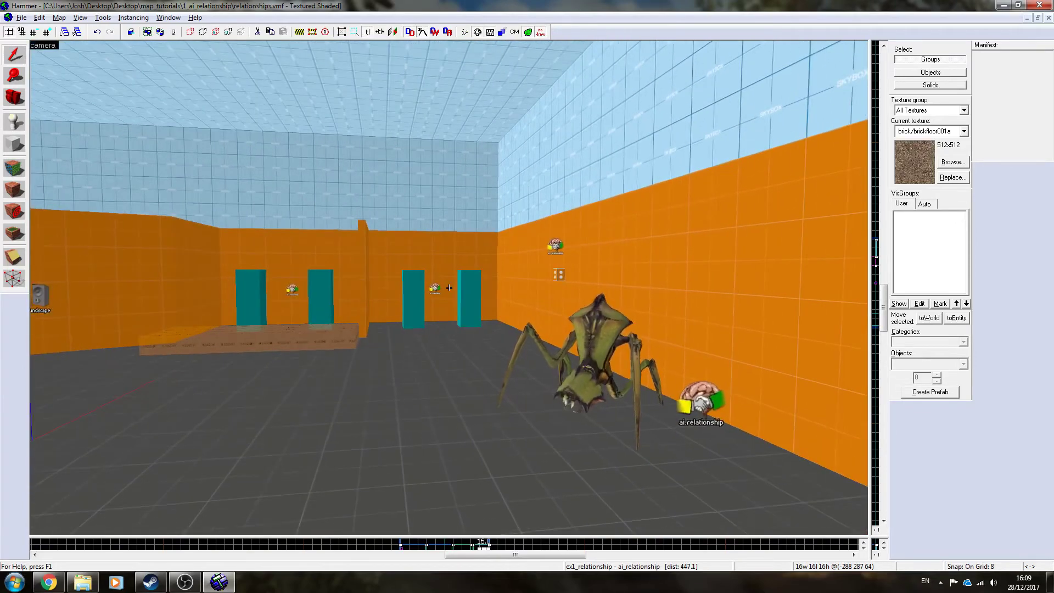
key(w)
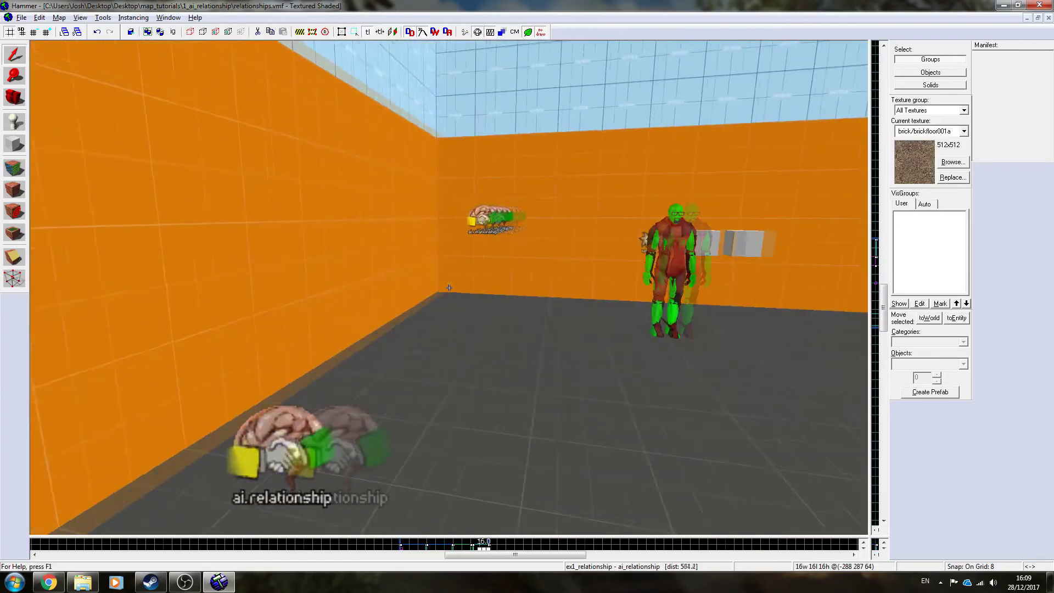
key(w)
key(z)
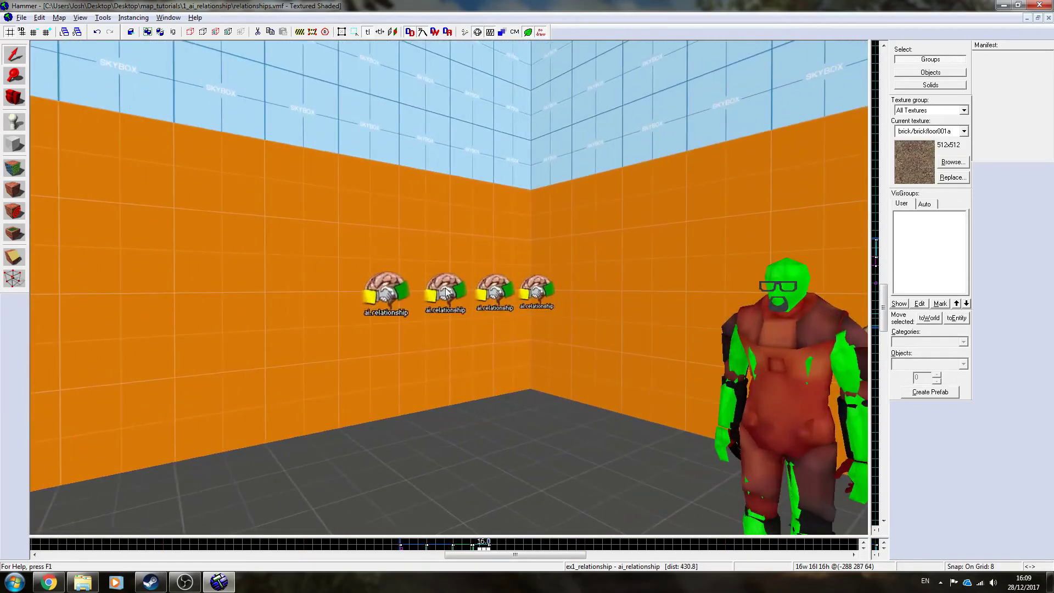
double_click(415, 285)
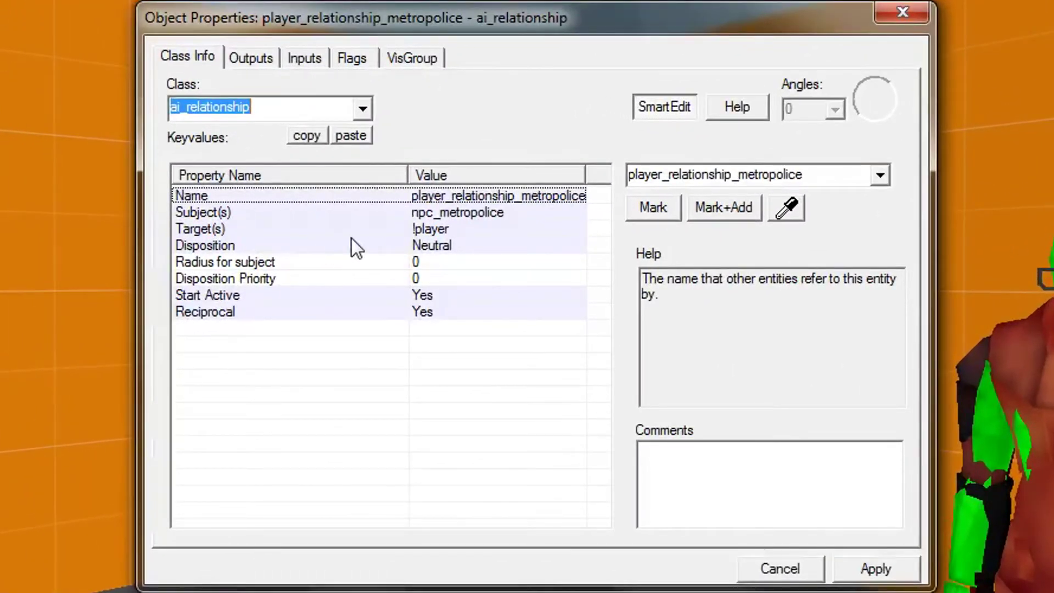
Step: Examine the player_relationship_metropolice entity's Subject(s), Target(s) and Disposition settings, and close its properties
click(482, 212)
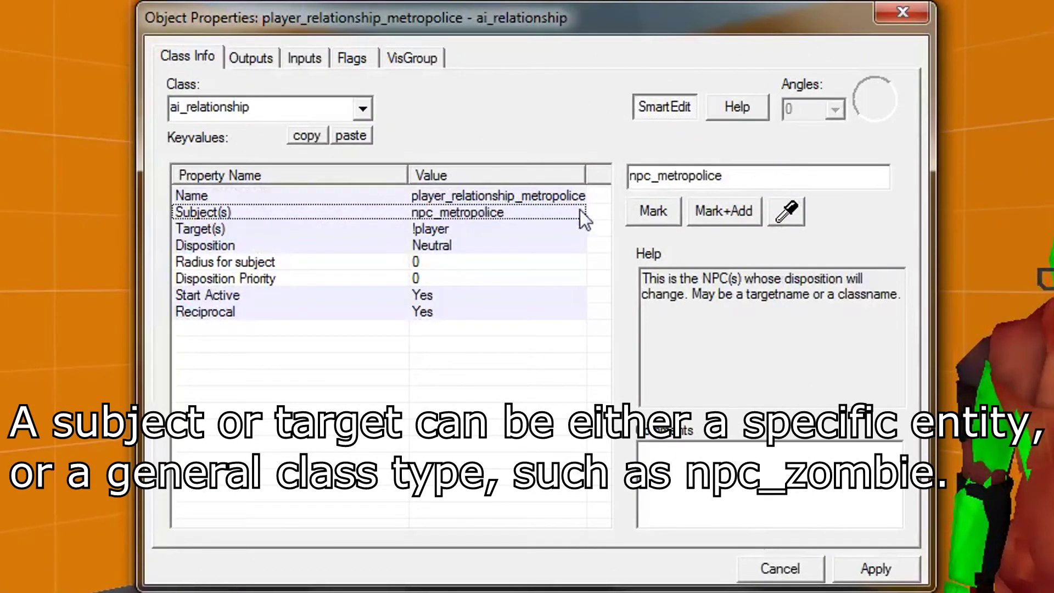
drag(750, 176, 617, 178)
click(436, 227)
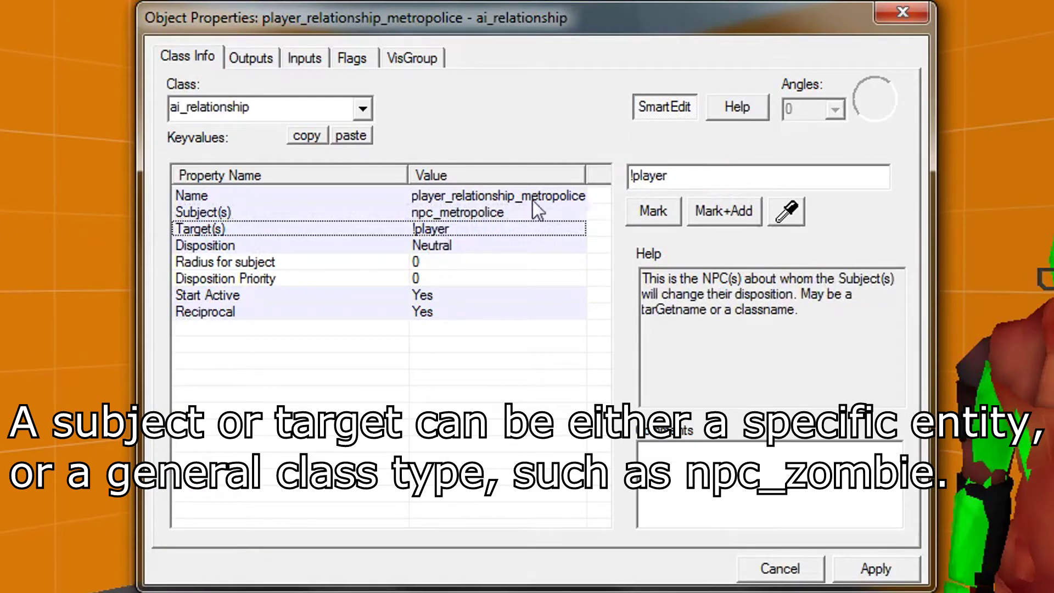
click(455, 245)
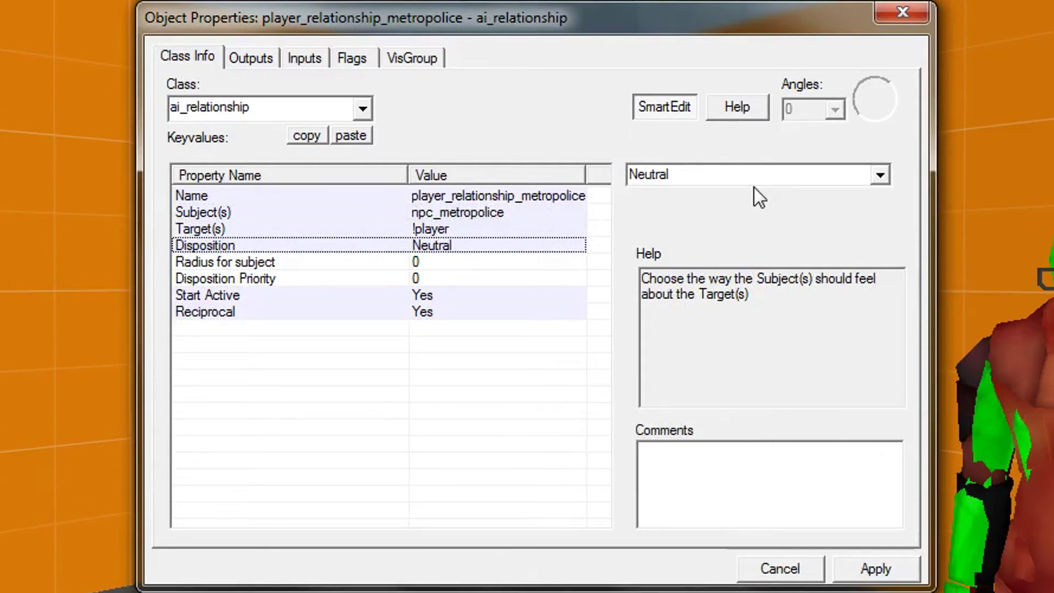
click(904, 13)
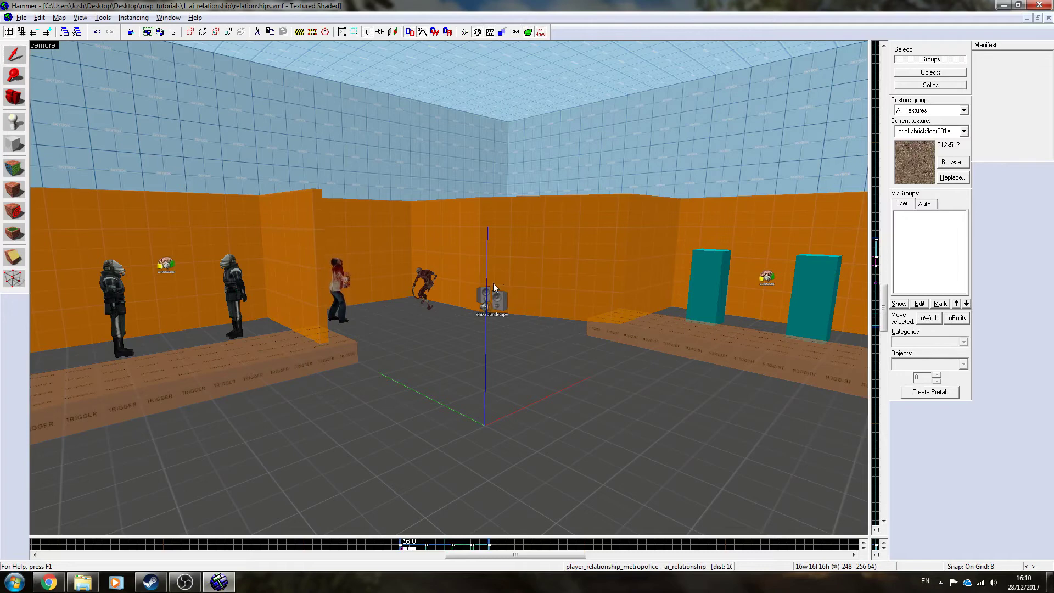
Step: Compile and run the map in Half-Life 2 using the HDR full compile configuration, and survey the NPC groups around the room
key(F9)
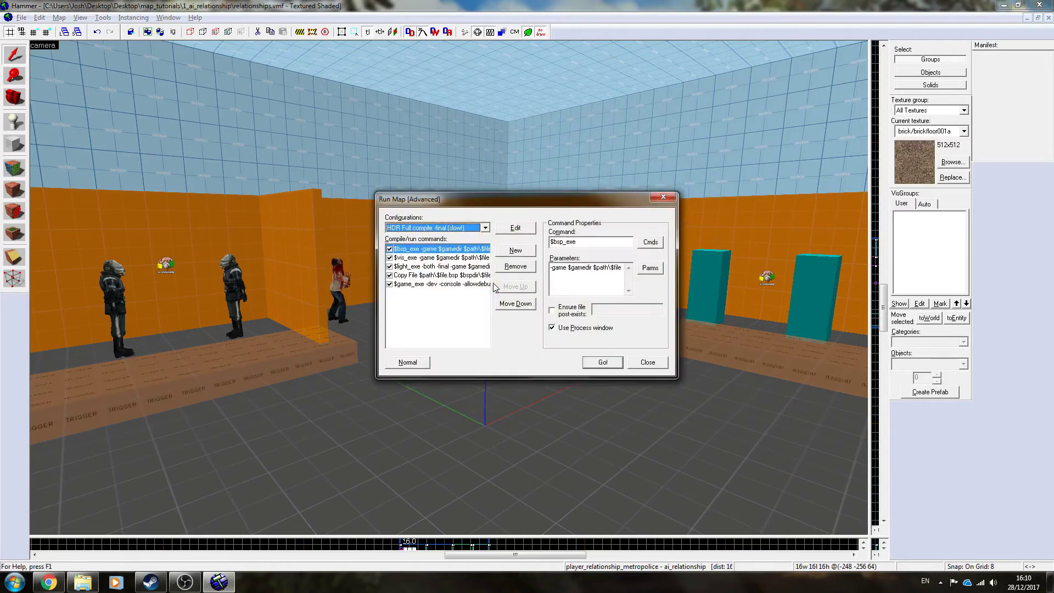
key(Return)
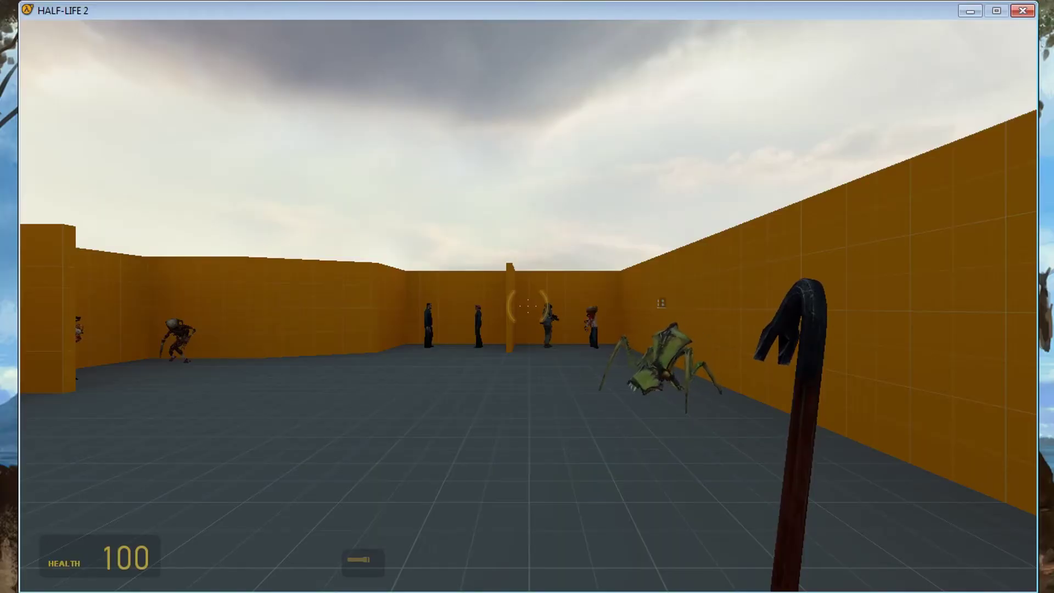
key(d)
key(d)
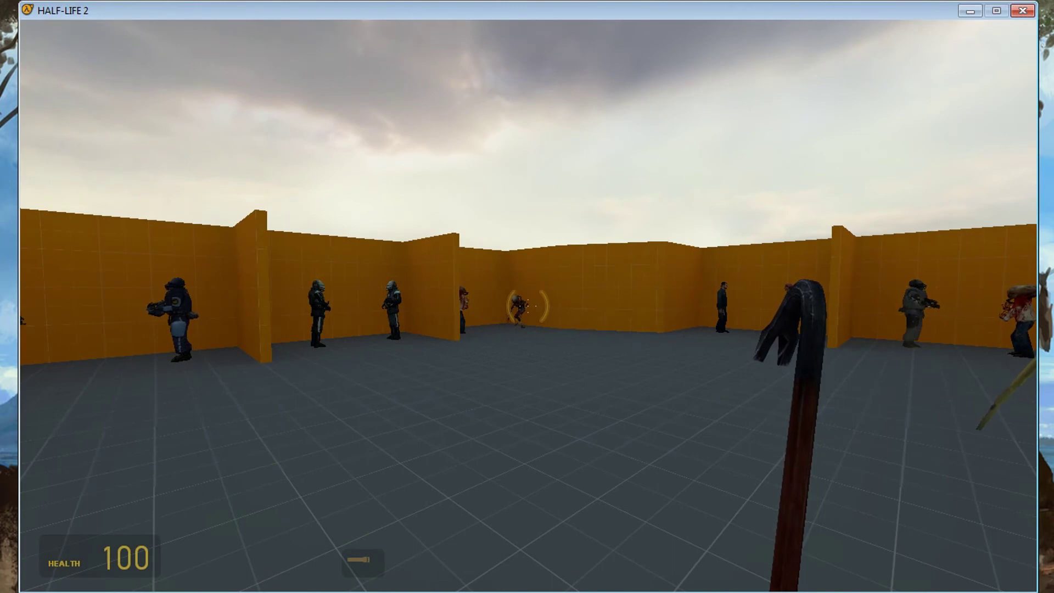
key(d)
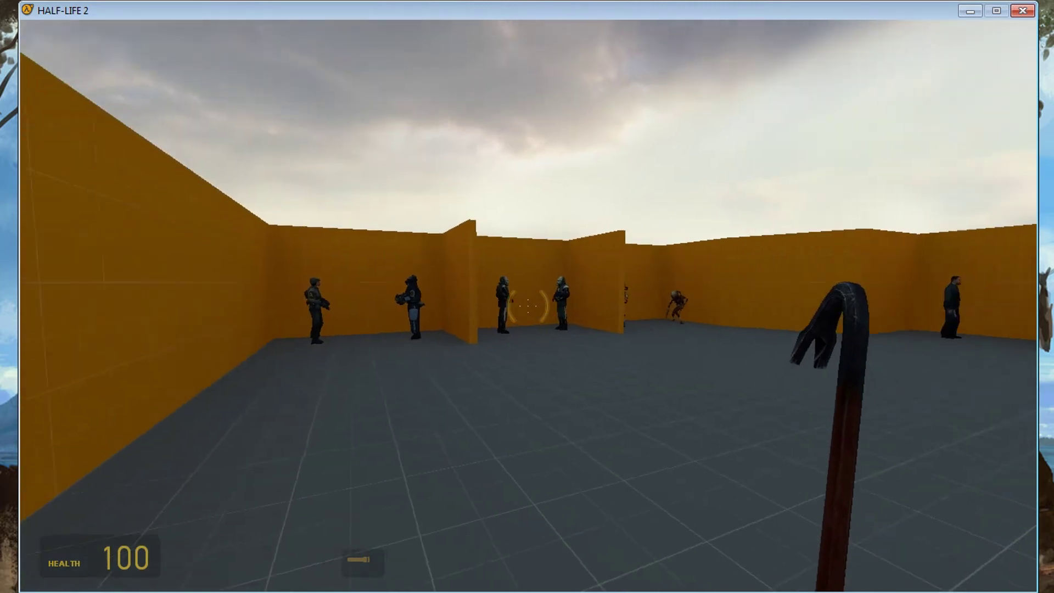
Step: Walk up to the rebel and the Combine soldier in the running map and check how they react to each other
key(a)
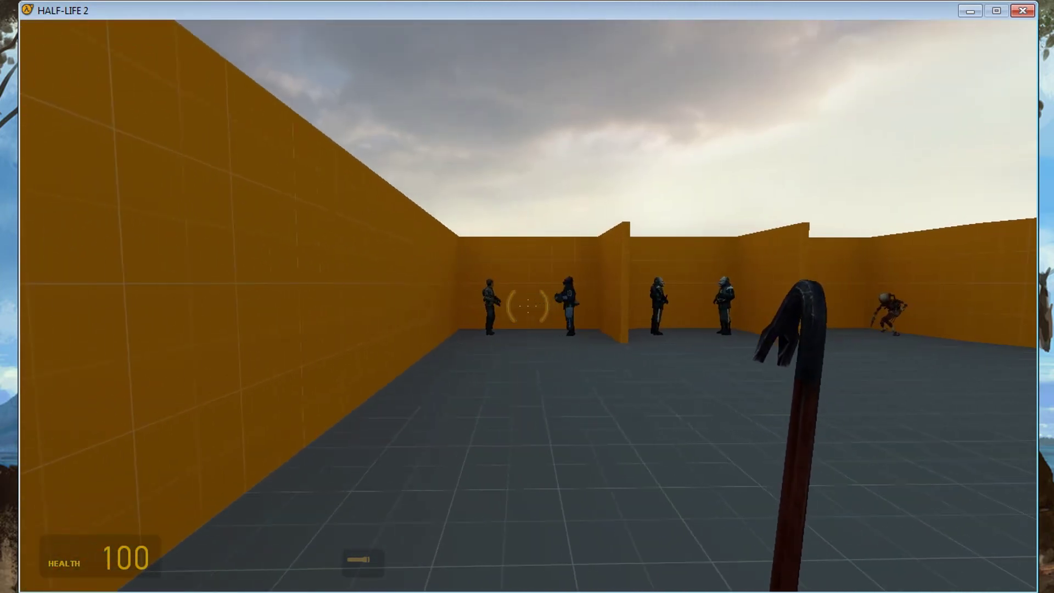
key(w)
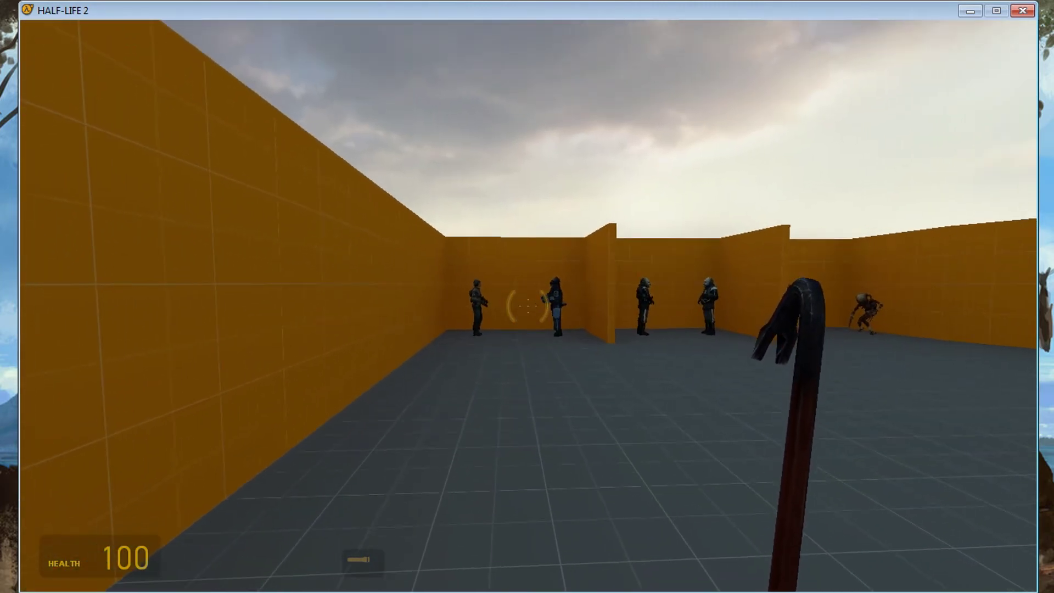
key(w)
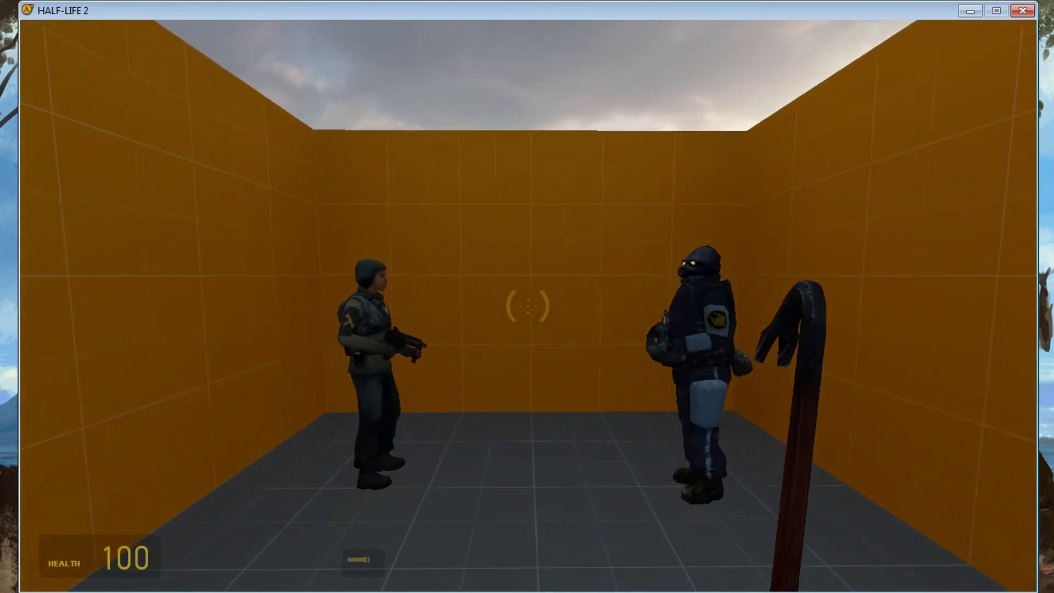
key(w)
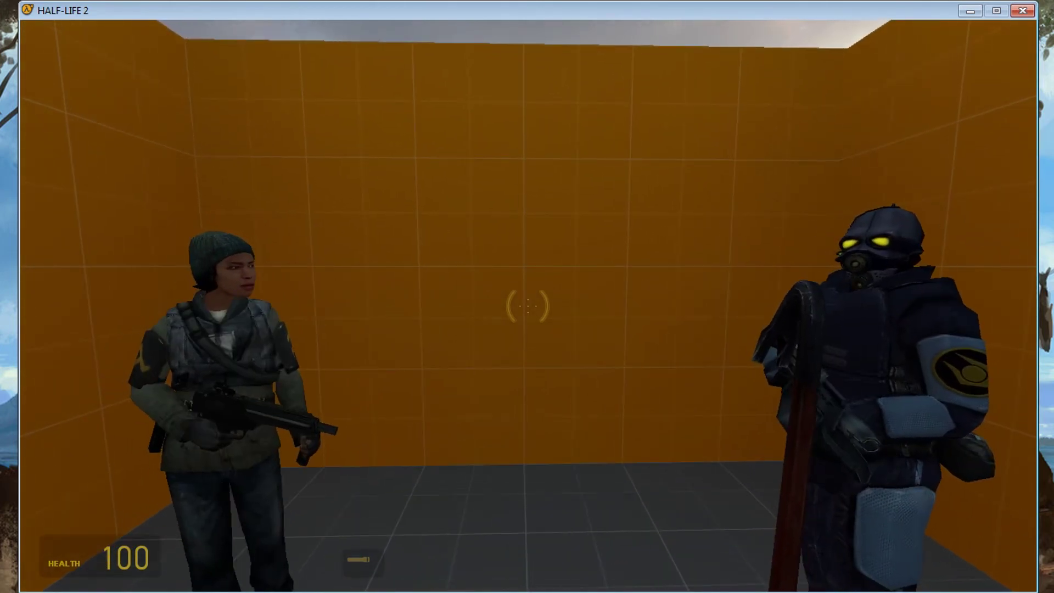
key(s)
key(w)
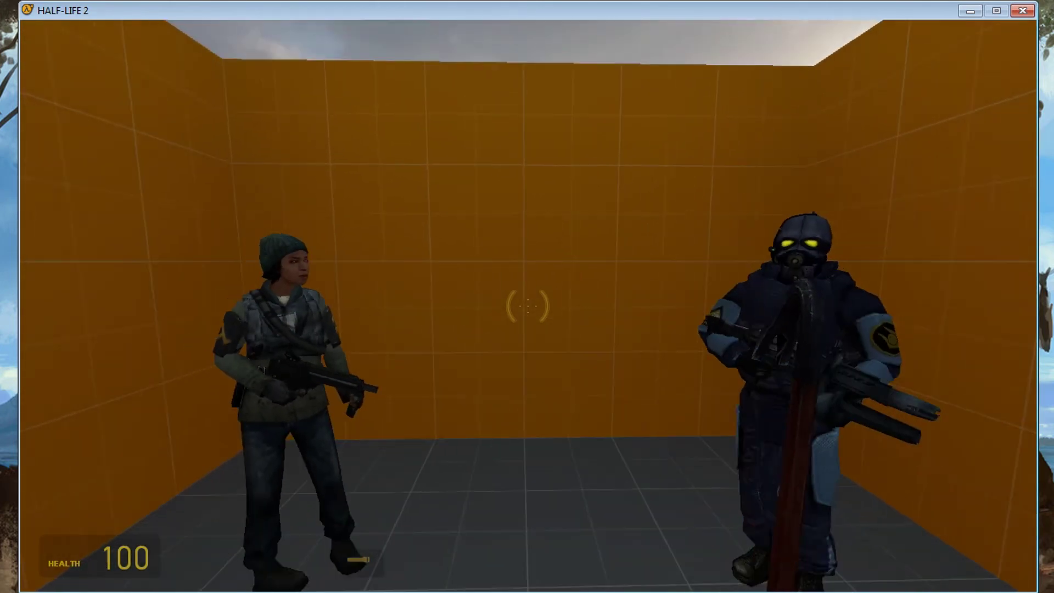
key(s)
key(w)
key(s)
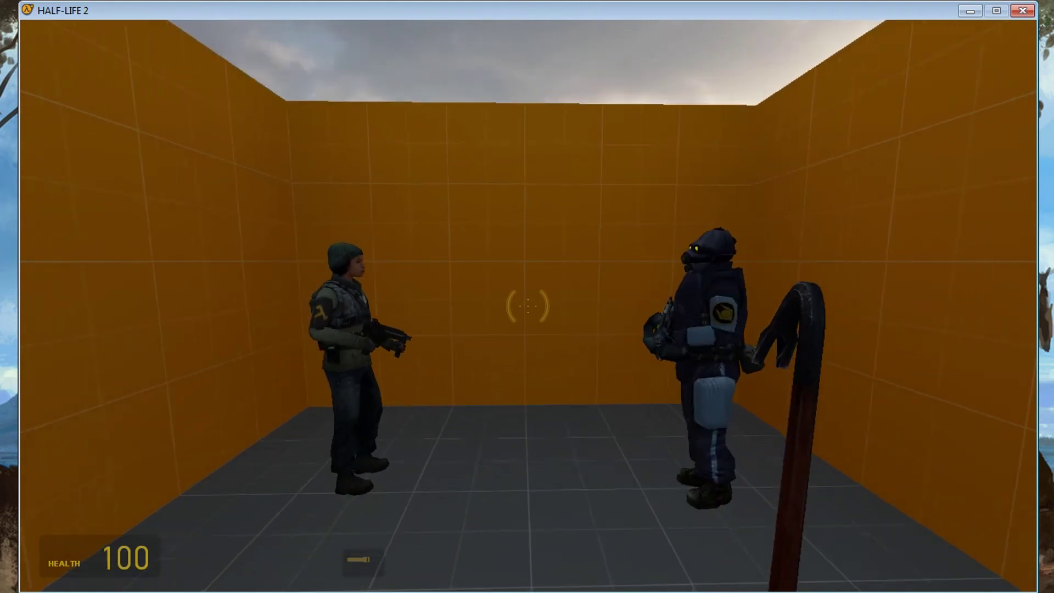
Step: Inspect the two metrocops facing each other from a distance, and approach them to test their relationship
key(s)
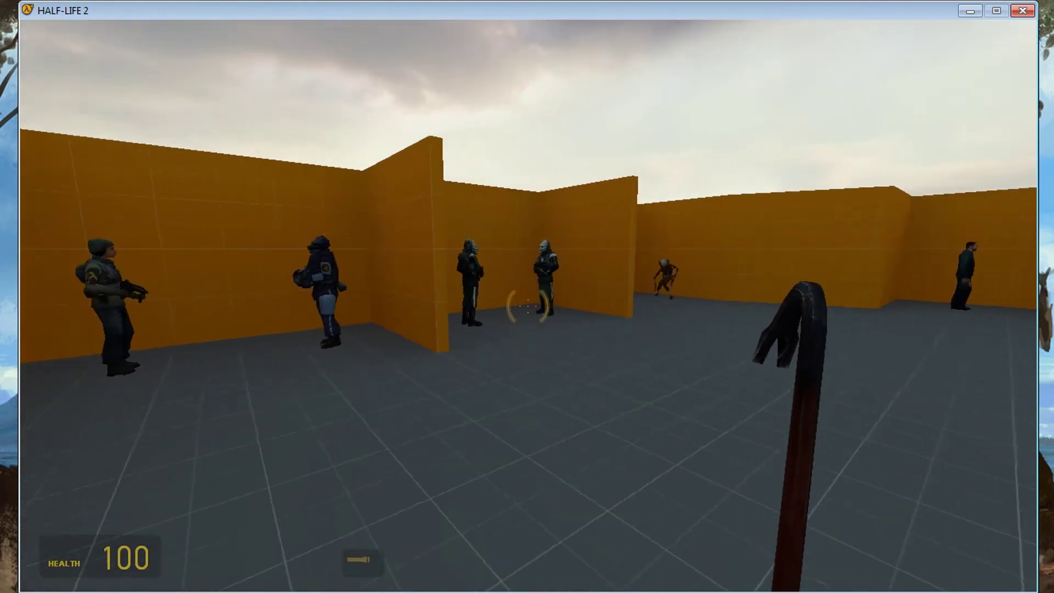
key(s)
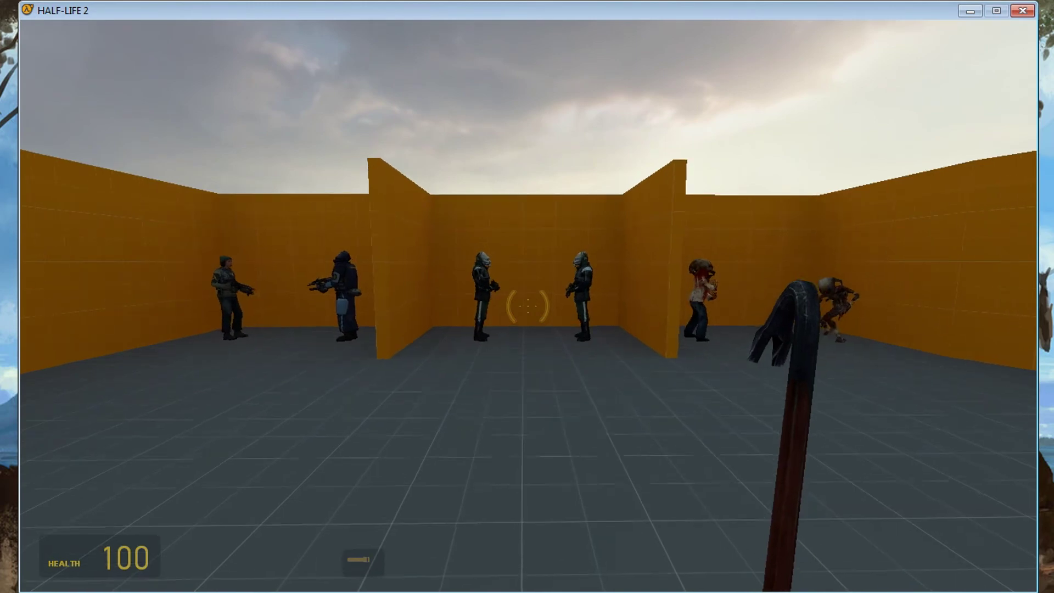
key(z)
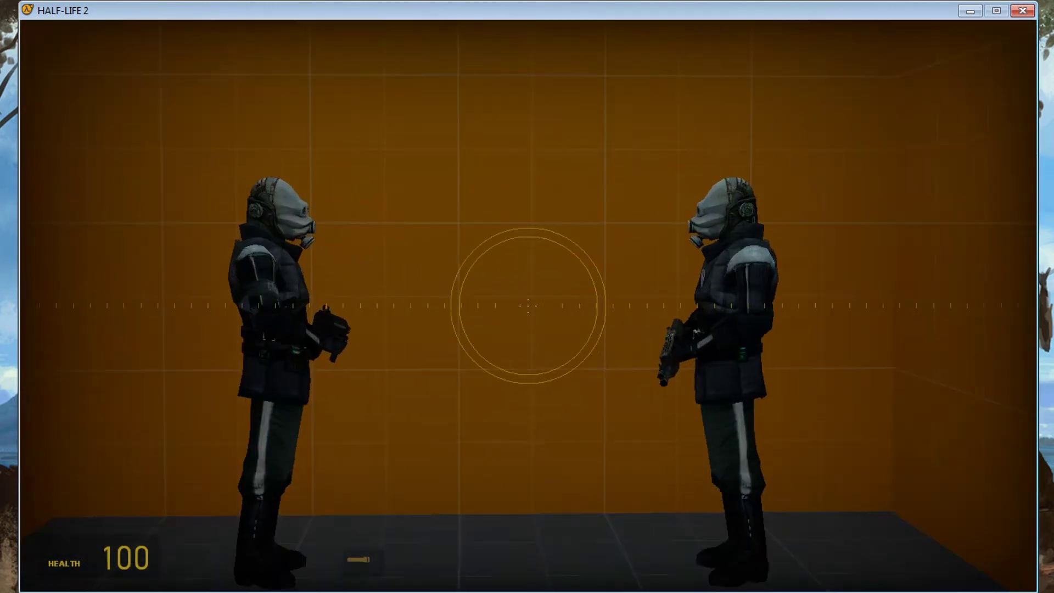
key(z)
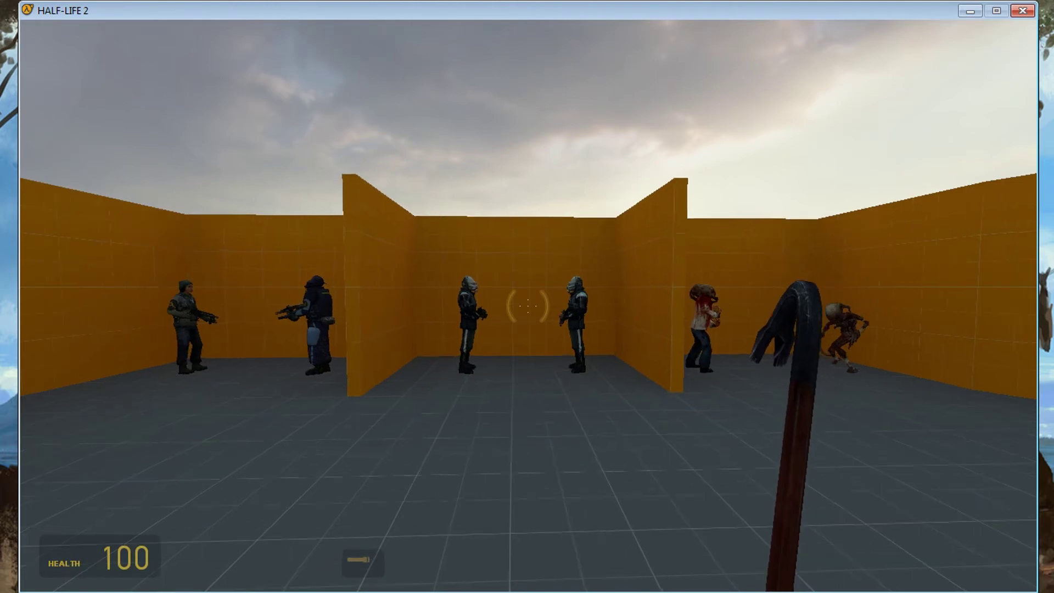
key(w)
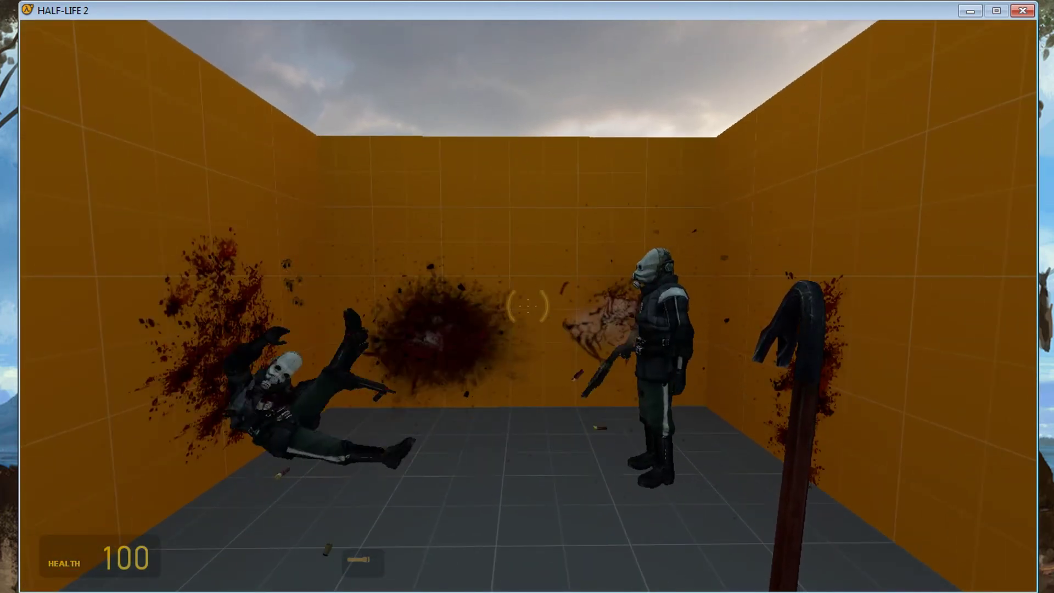
Step: Approach the surviving metrocop with the crowbar in hand and check his reaction to the player
key(a)
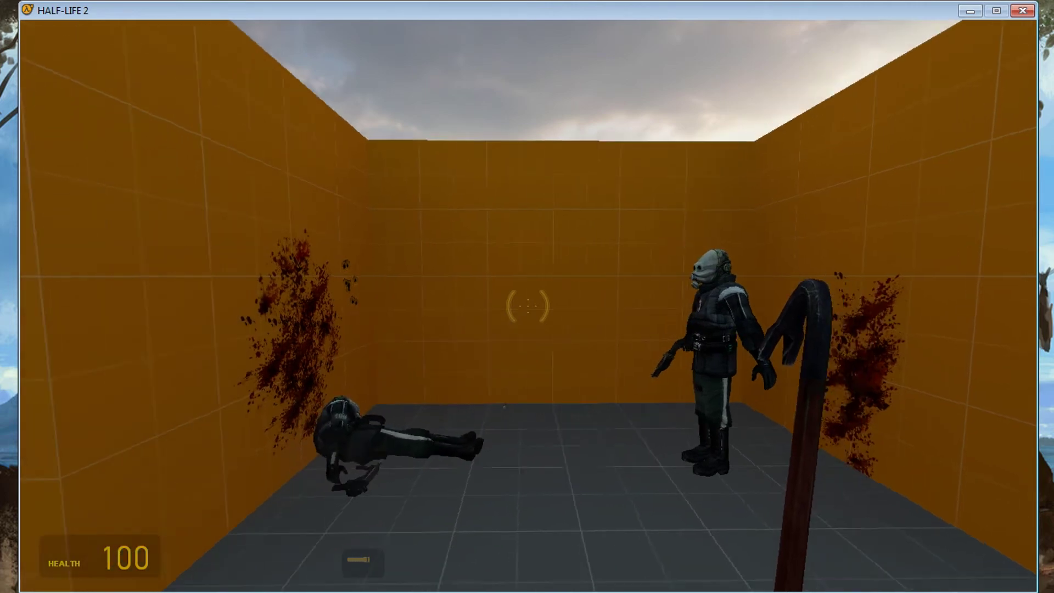
key(s)
key(w)
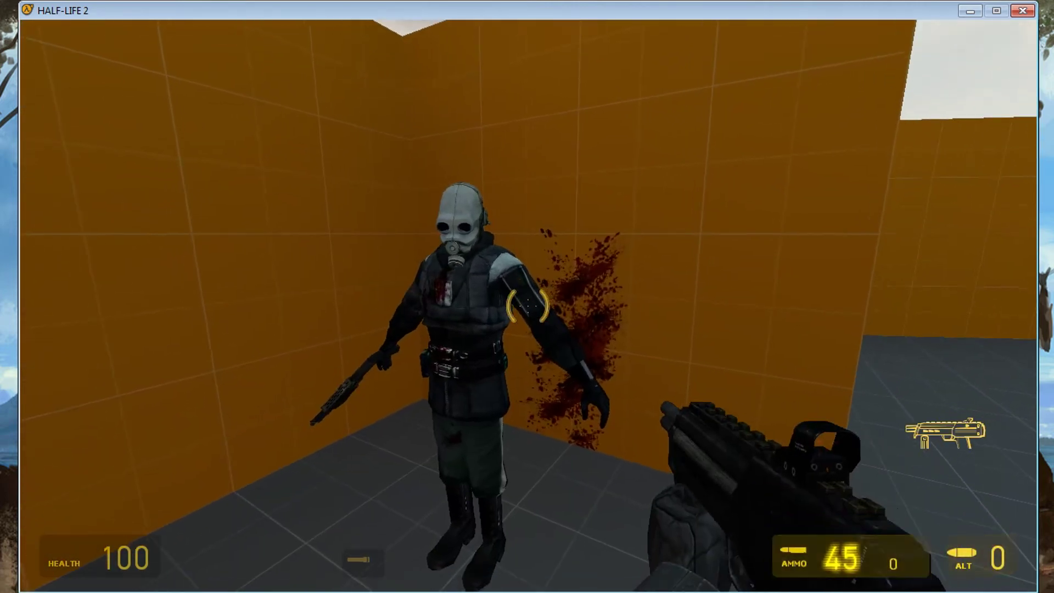
key(1)
key(s)
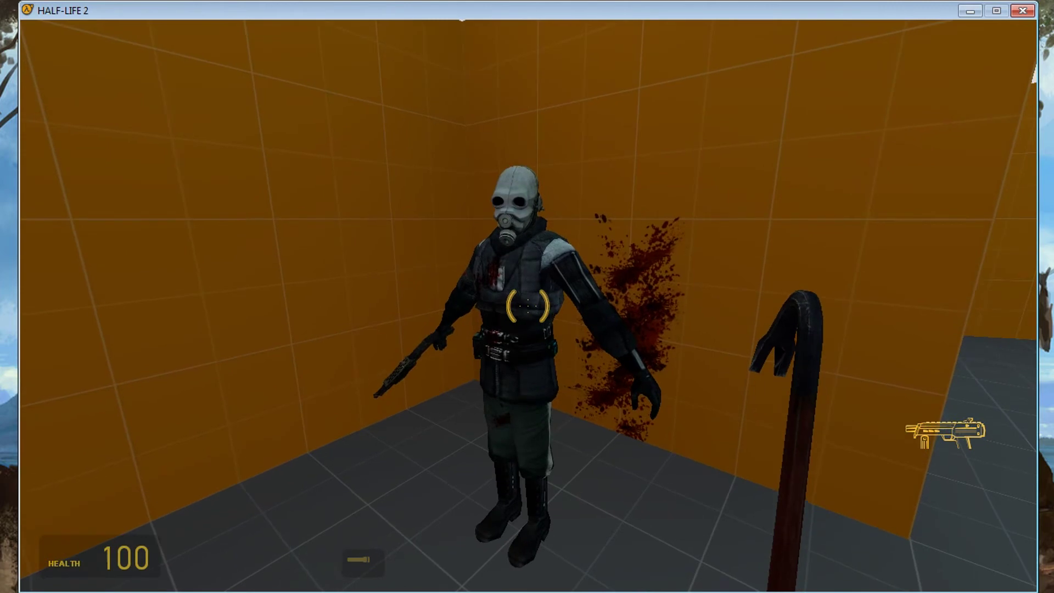
key(w)
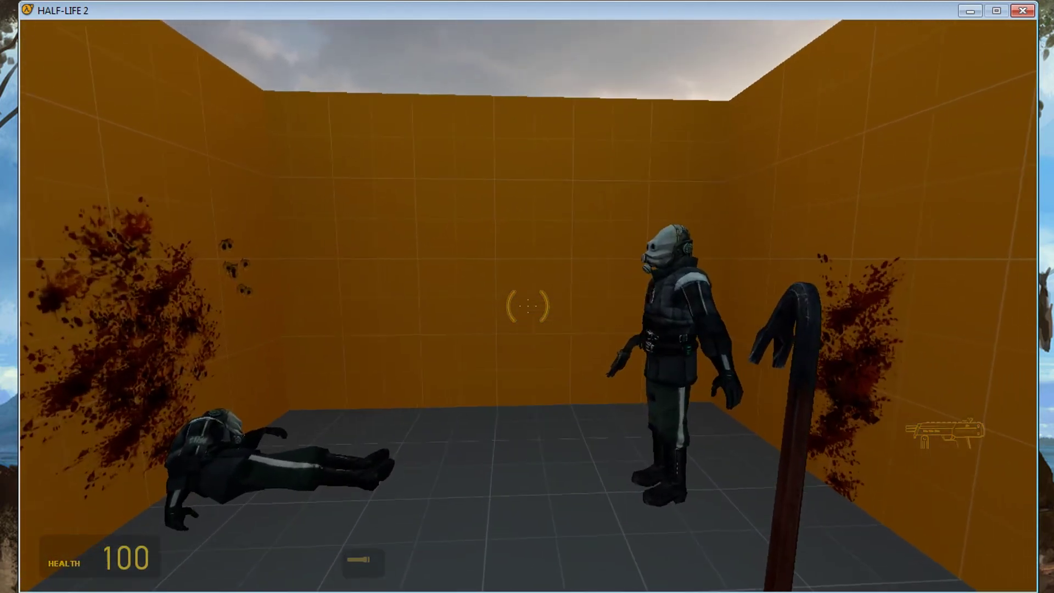
key(s)
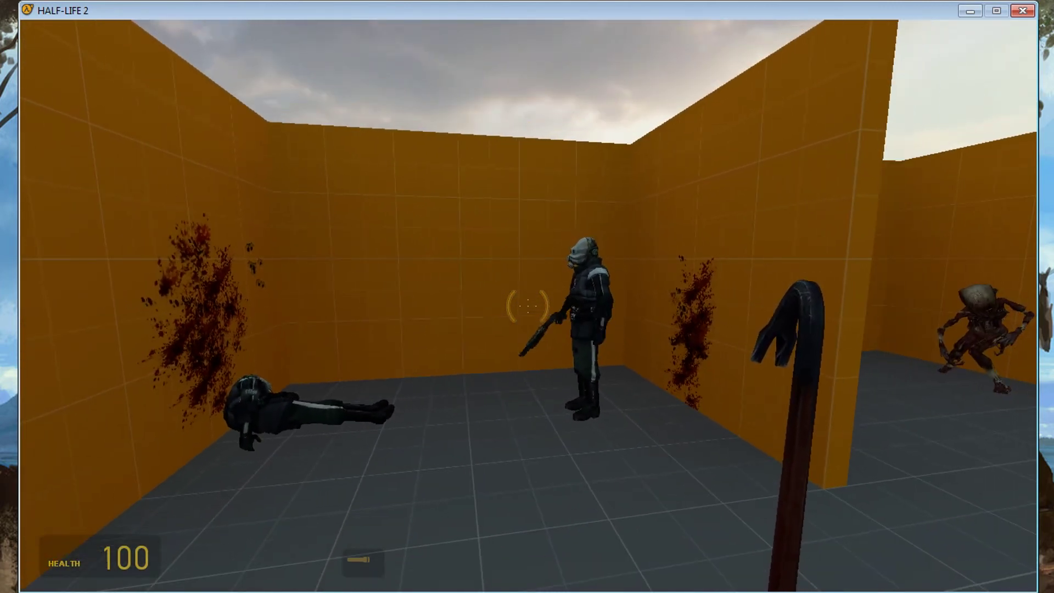
key(w)
key(s)
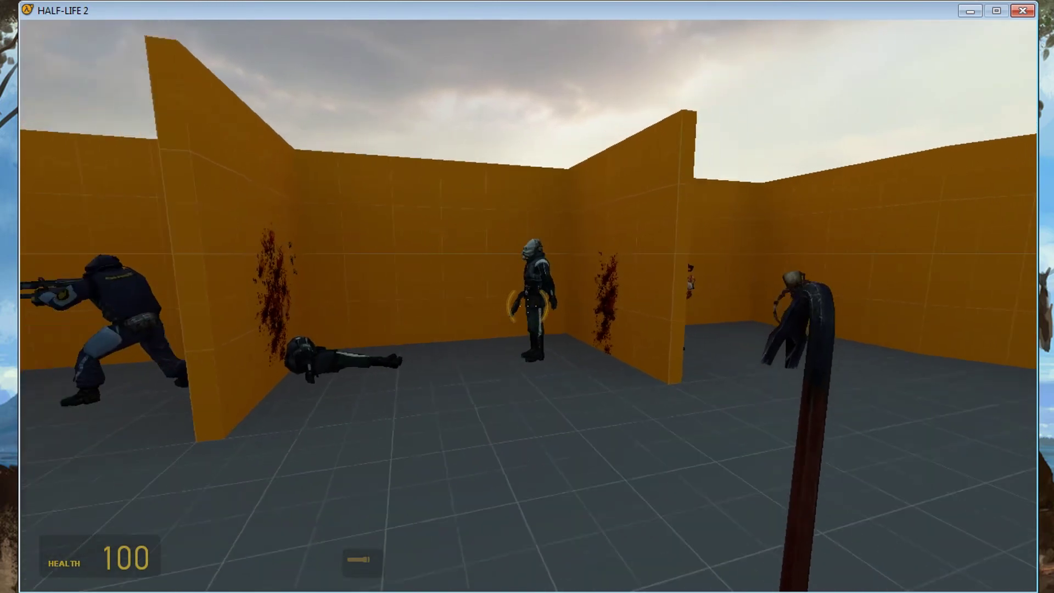
Step: Approach the zombie and the fast zombie in the neighbouring bay to check how they behave towards each other
key(d)
key(w)
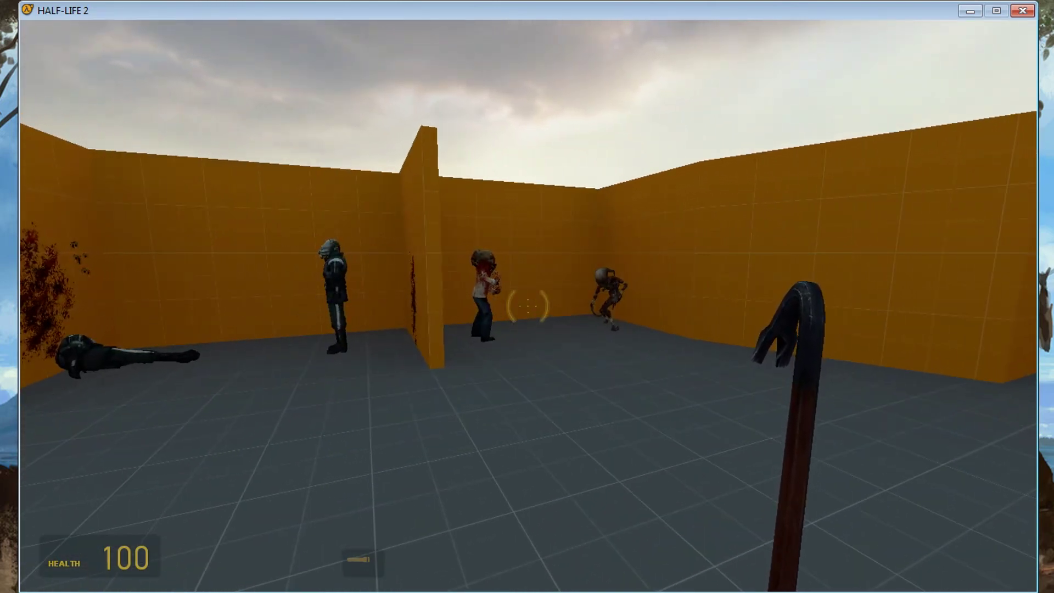
key(w)
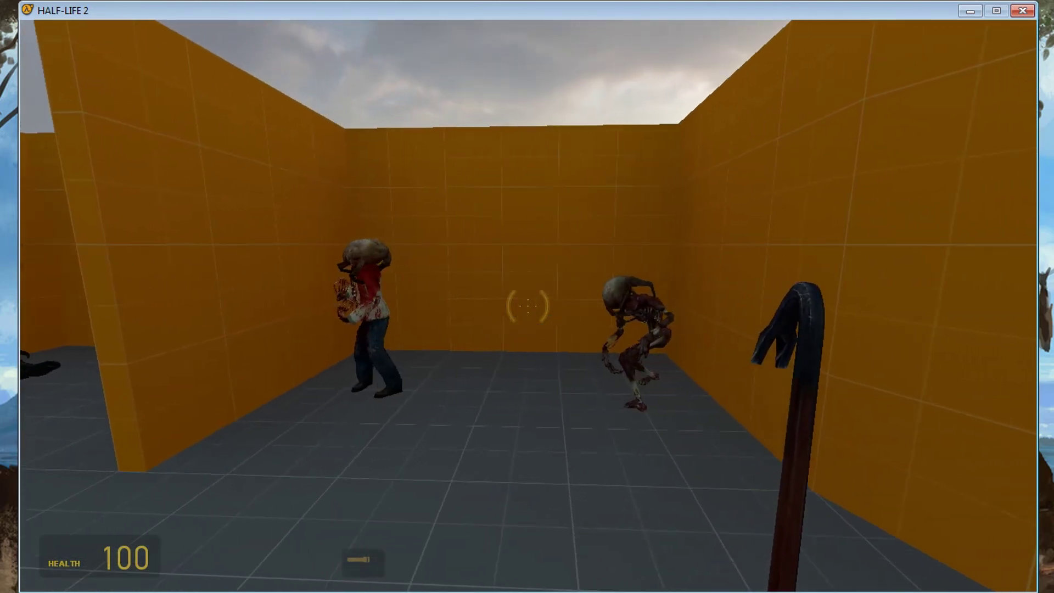
key(a)
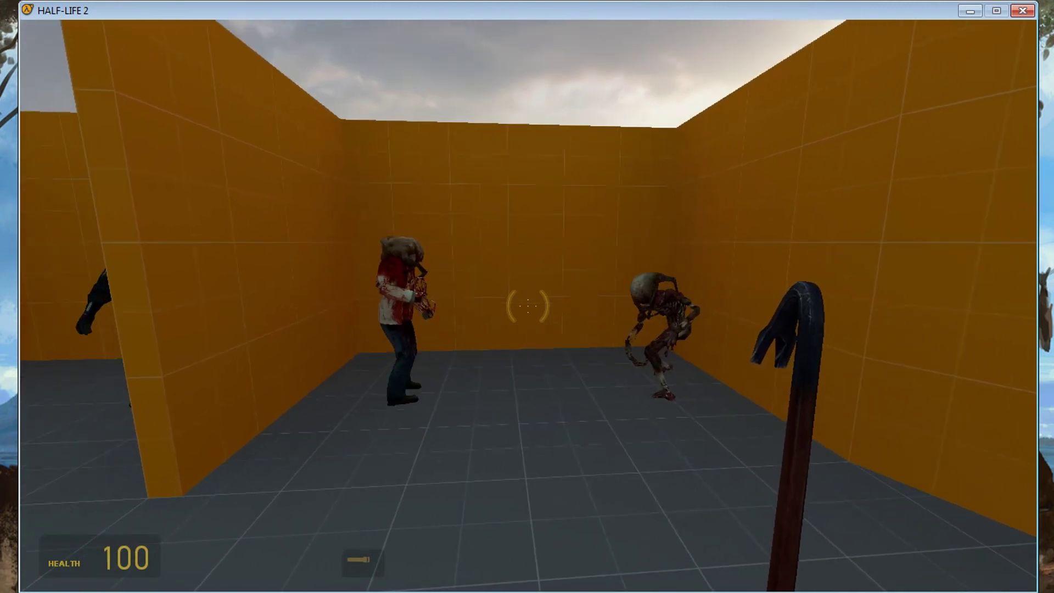
key(s)
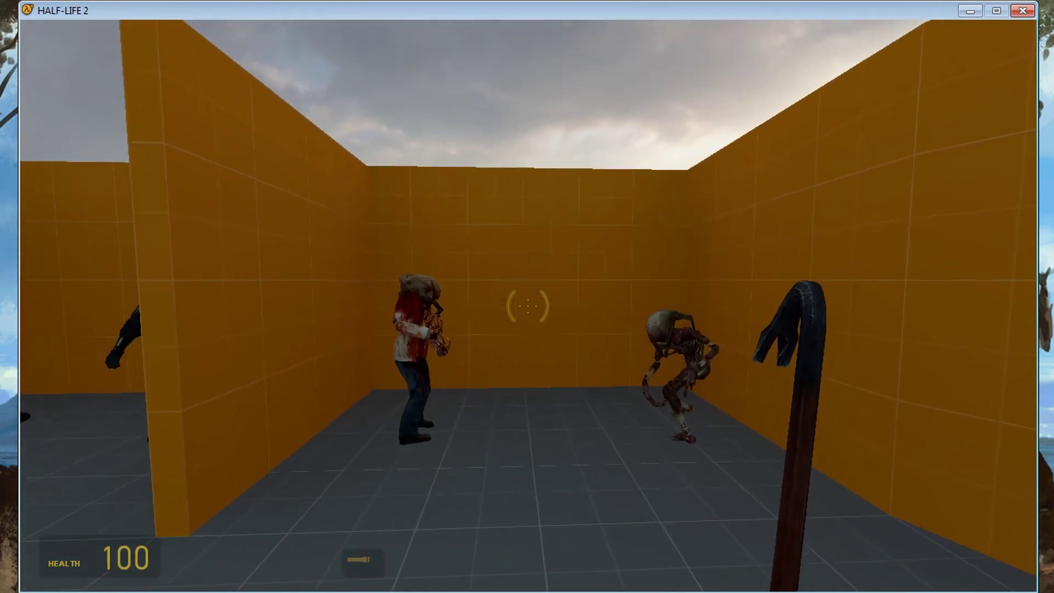
Step: Walk up close to the fast zombie and the zombie with the crowbar to test how they react to the player
key(w)
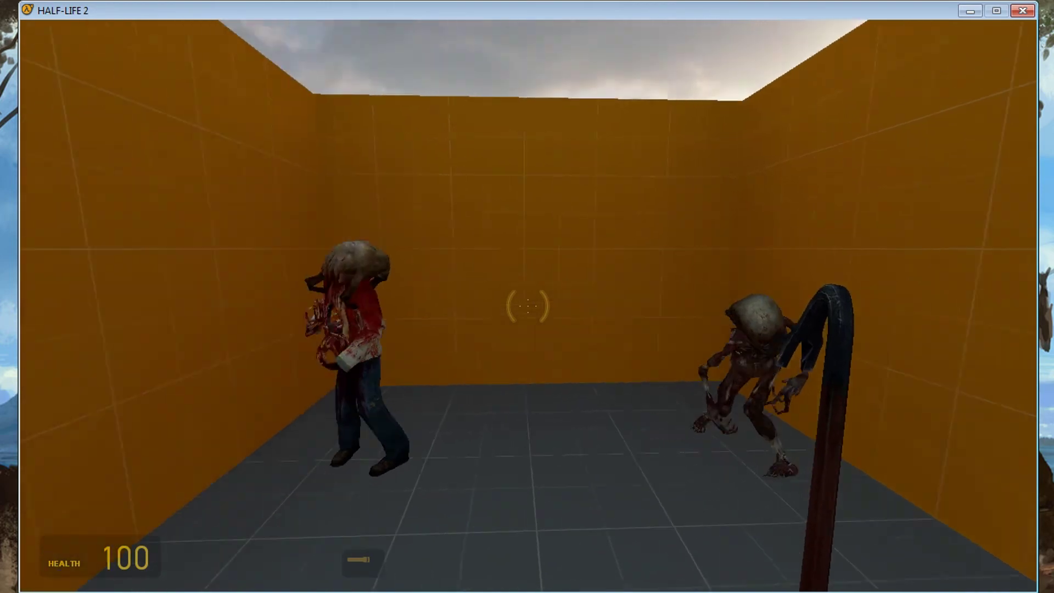
key(w)
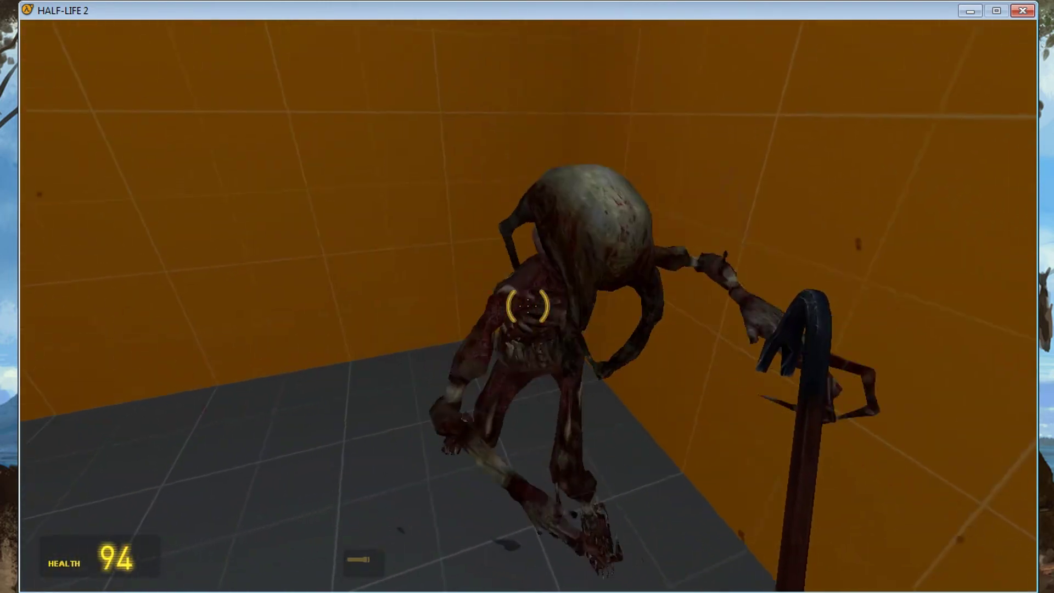
key(s)
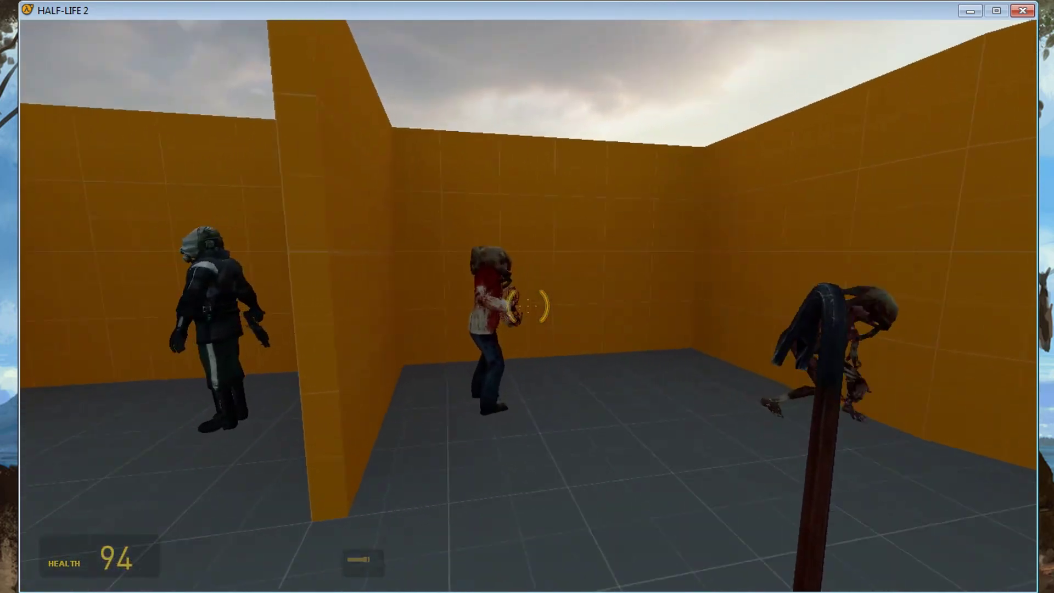
key(w)
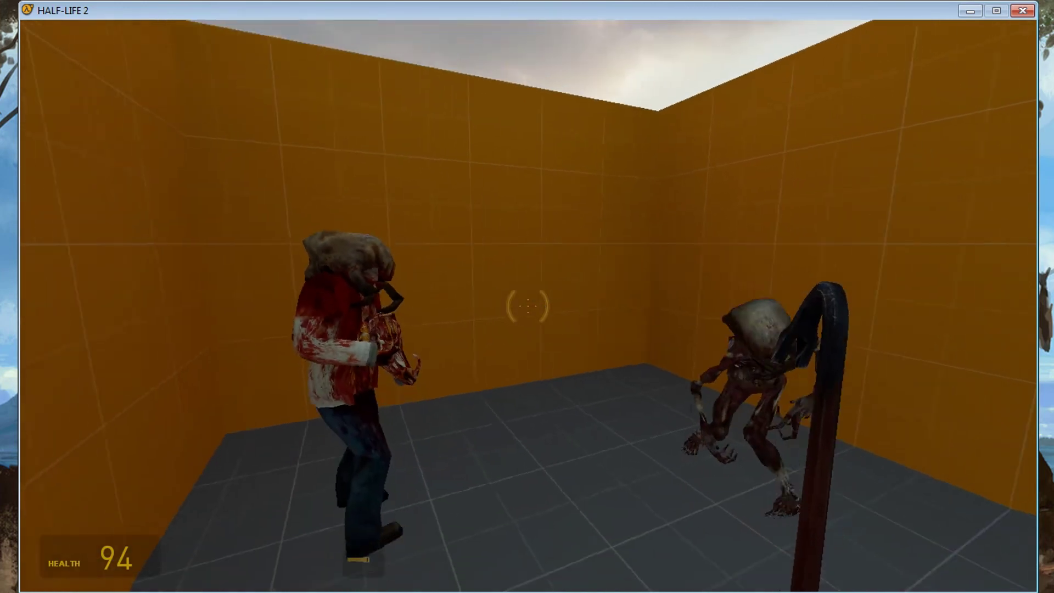
key(s)
Step: Walk to the bay with the two citizens facing each other and inspect them from a distance with the zoomed view
key(w)
key(w)
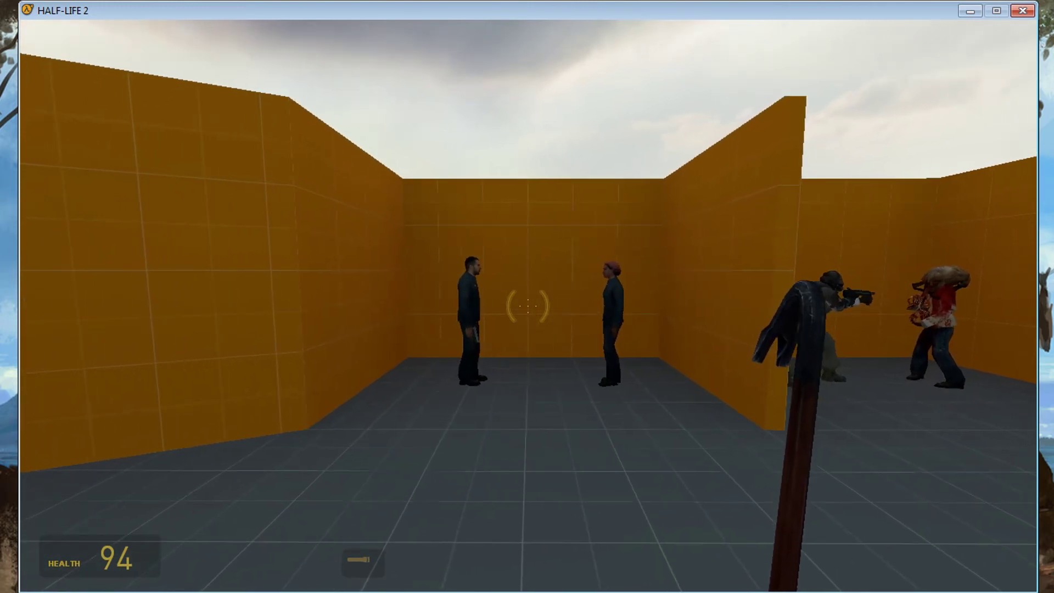
key(s)
key(z)
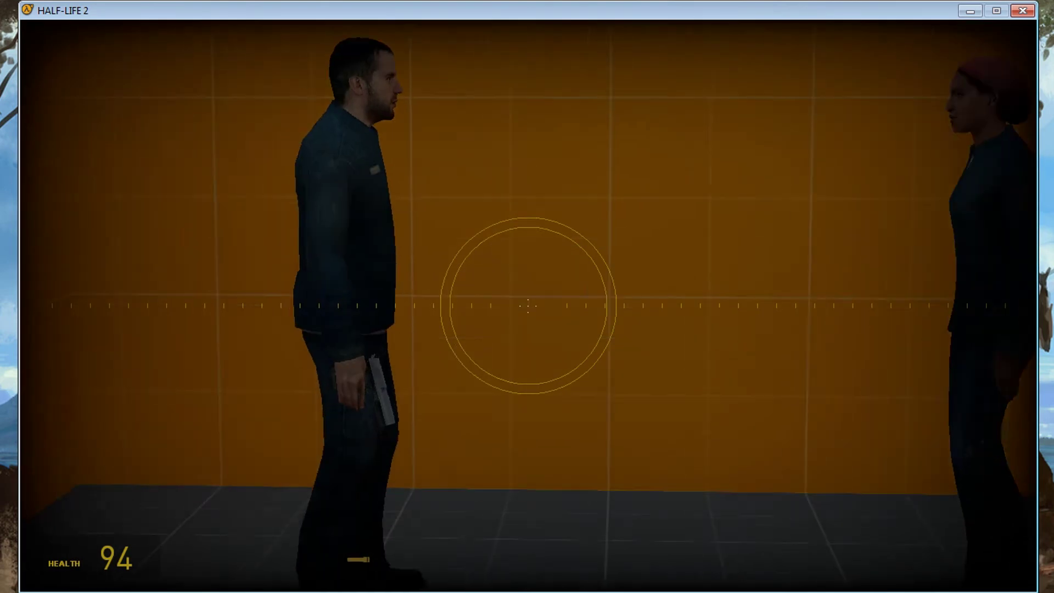
key(z)
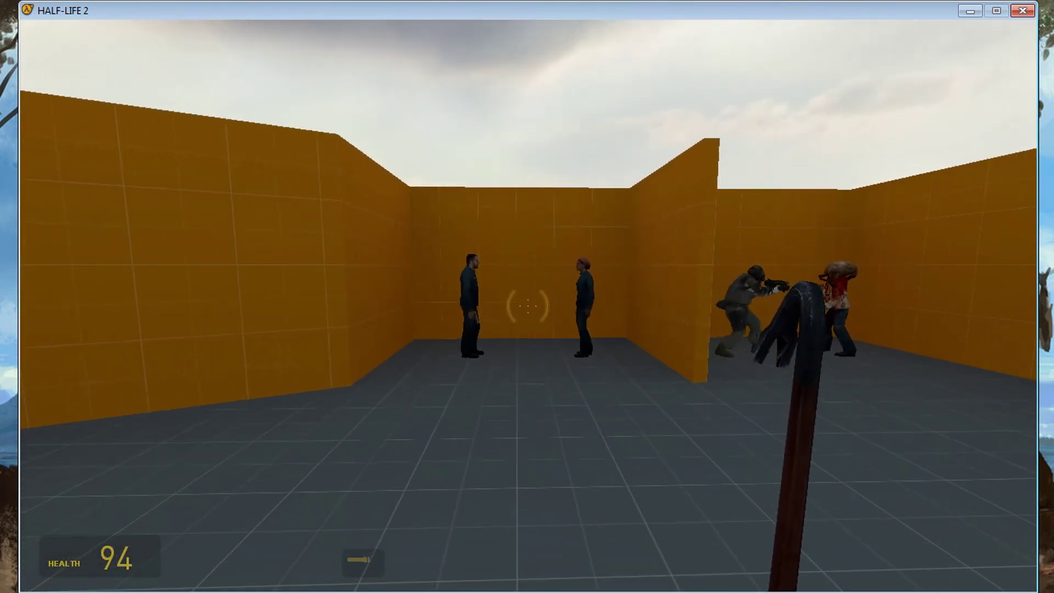
key(w)
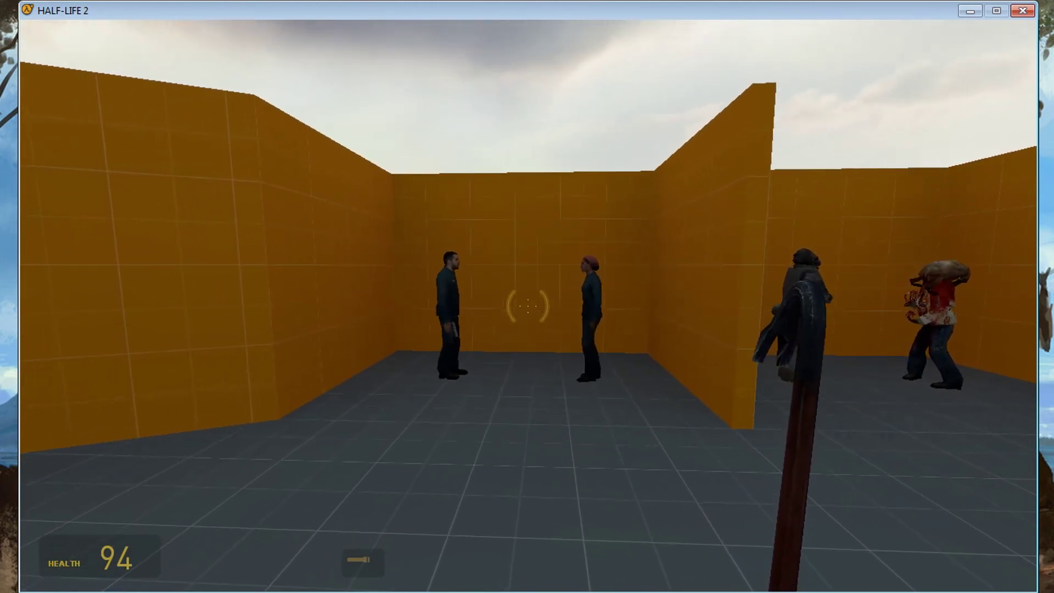
Step: Move in on the two citizens to check their relationship and inspect the one on the floor by the dividing wall
key(w)
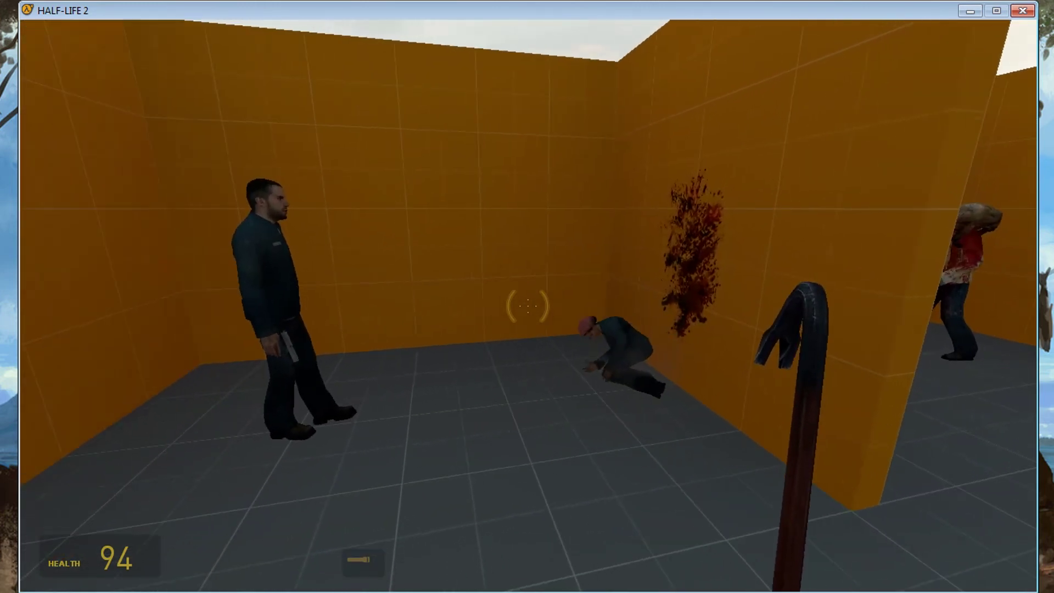
key(s)
key(w)
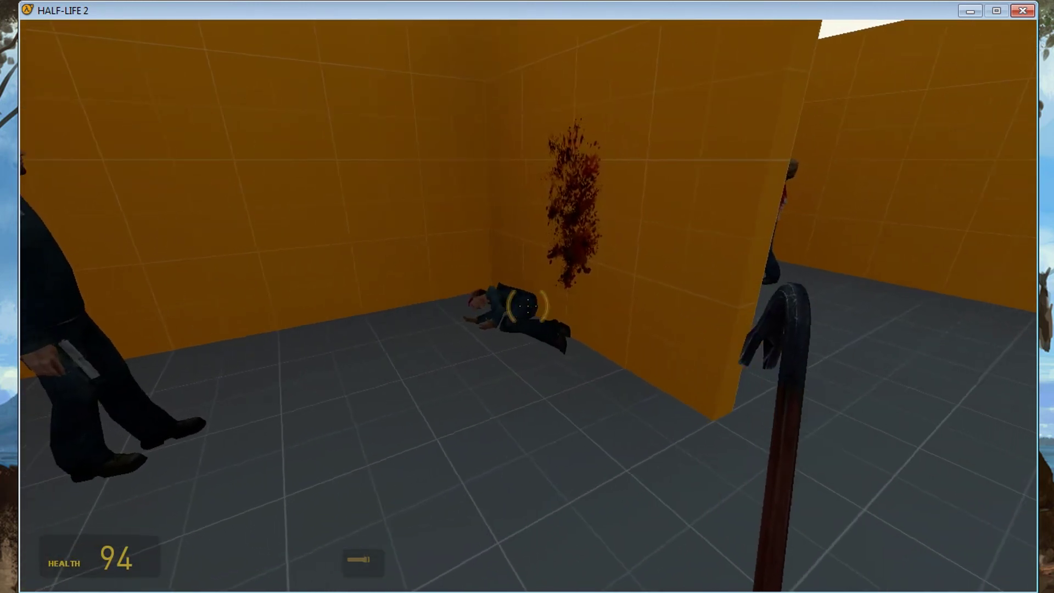
key(s)
key(d)
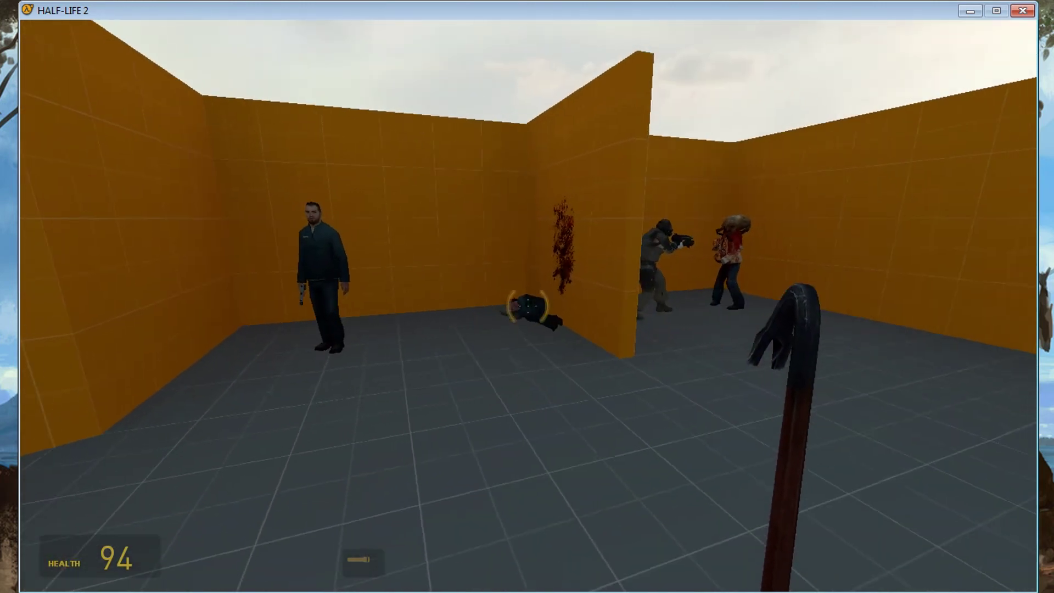
Step: Approach the Combine soldier and the zombie in the adjacent bay to check how they behave towards each other and the player
key(w)
key(w)
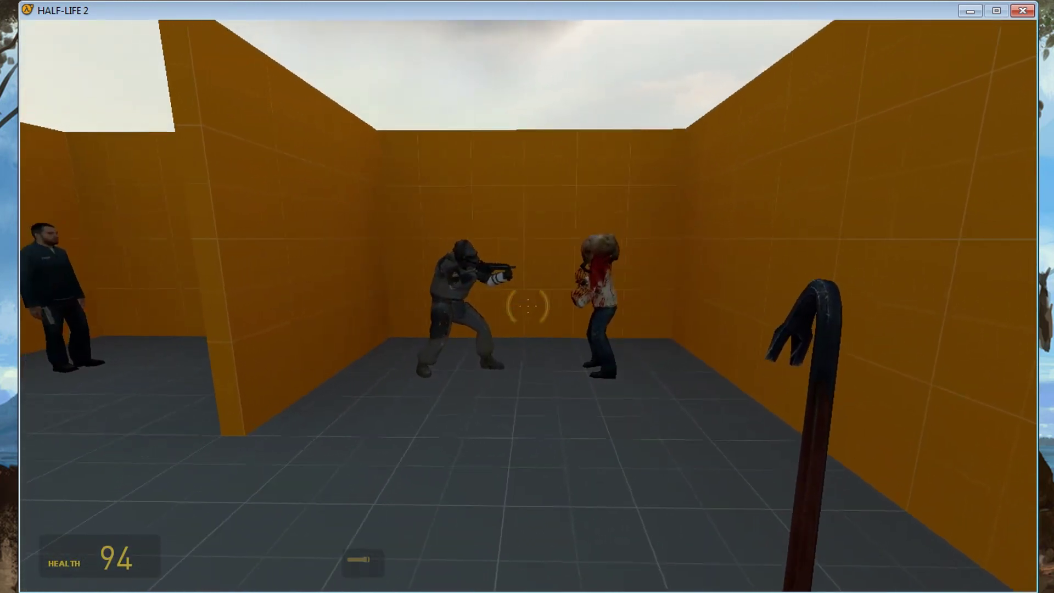
key(w)
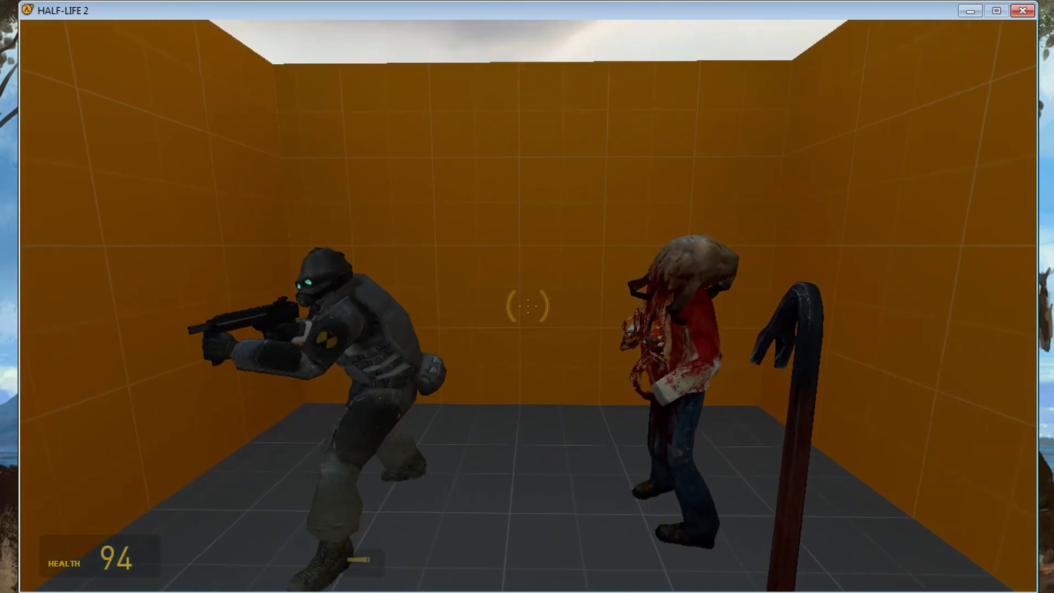
key(s)
key(w)
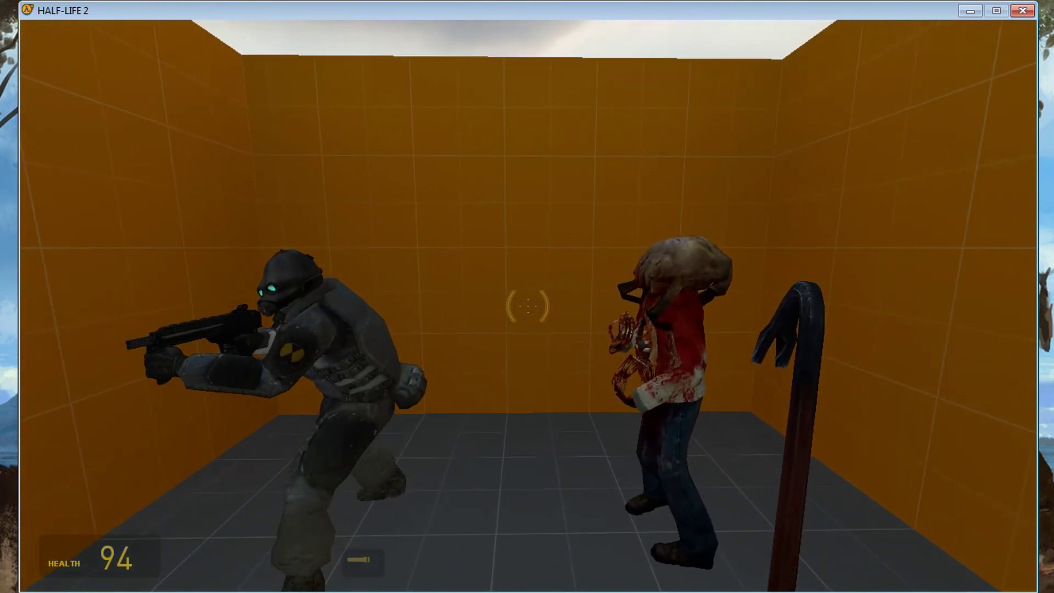
key(s)
key(w)
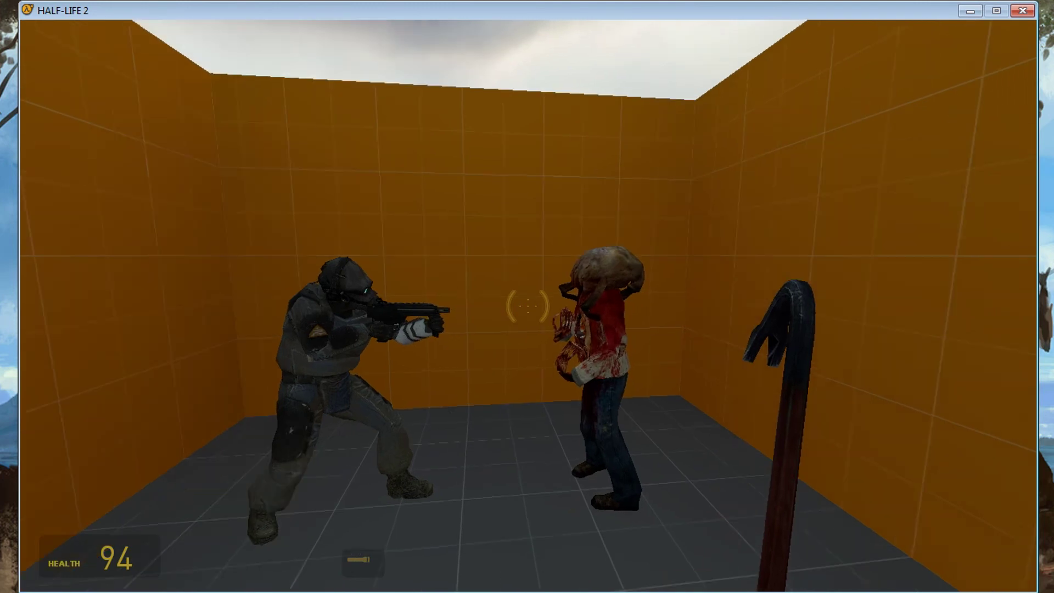
Step: Locate the button on the side wall of the soldier and zombie bay, and observe the pair before activating it
key(w)
key(d)
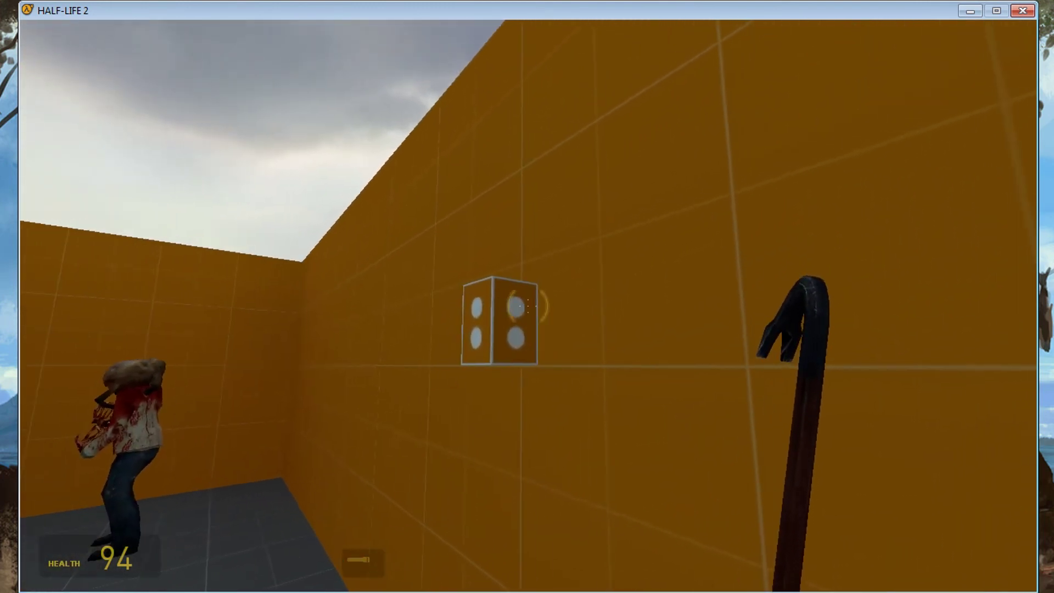
key(a)
key(w)
key(d)
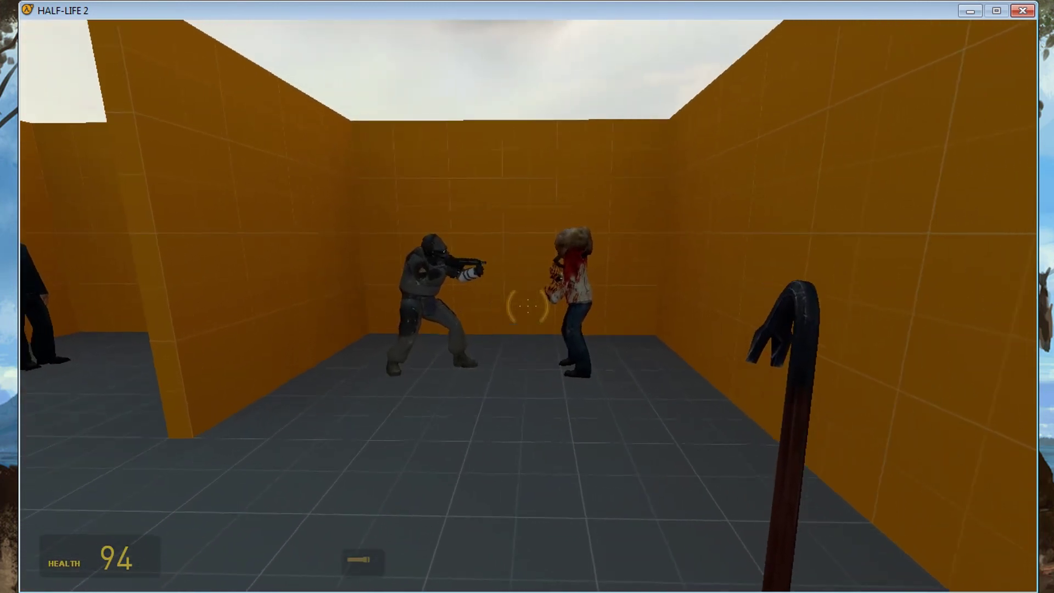
key(a)
key(d)
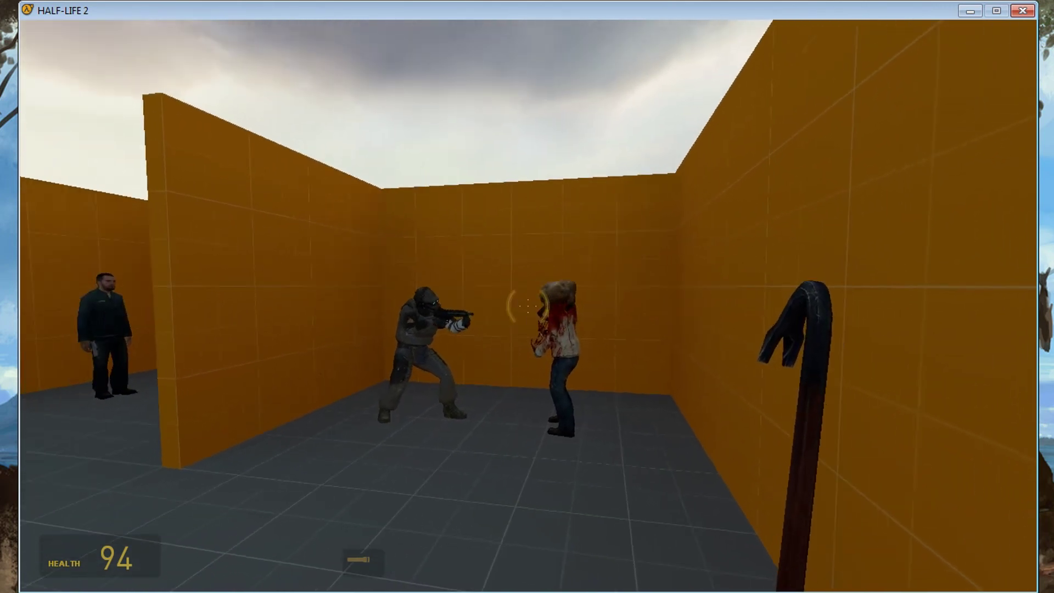
Step: Activate the wall button to trigger the relationship change, and step back to watch the Combine soldier and the zombie
key(w)
key(e)
key(s)
key(a)
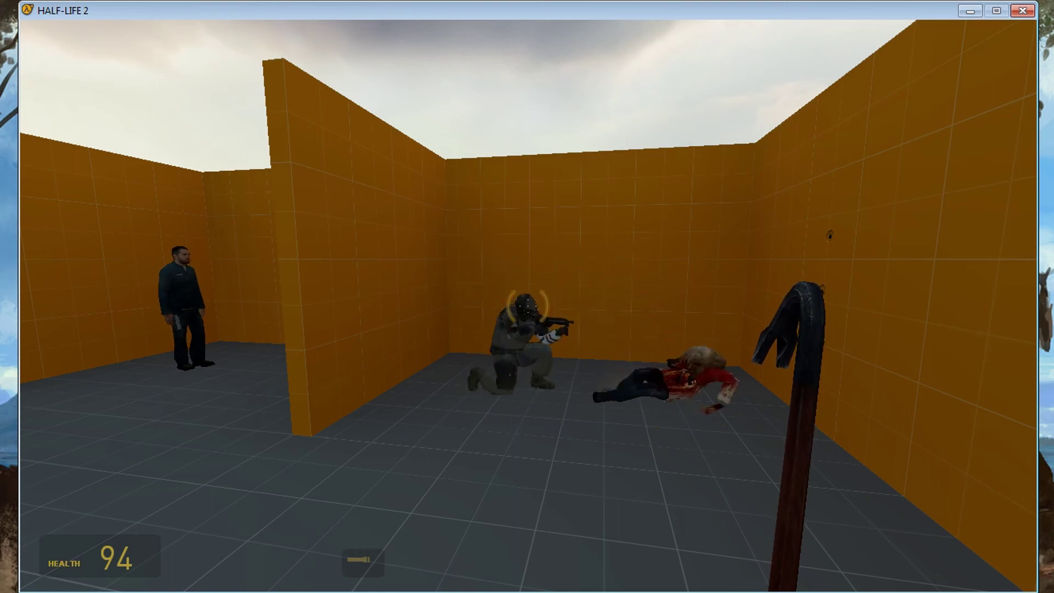
Step: Approach the antlion in the open area and swing the crowbar at it to test its relationship with the player
key(w)
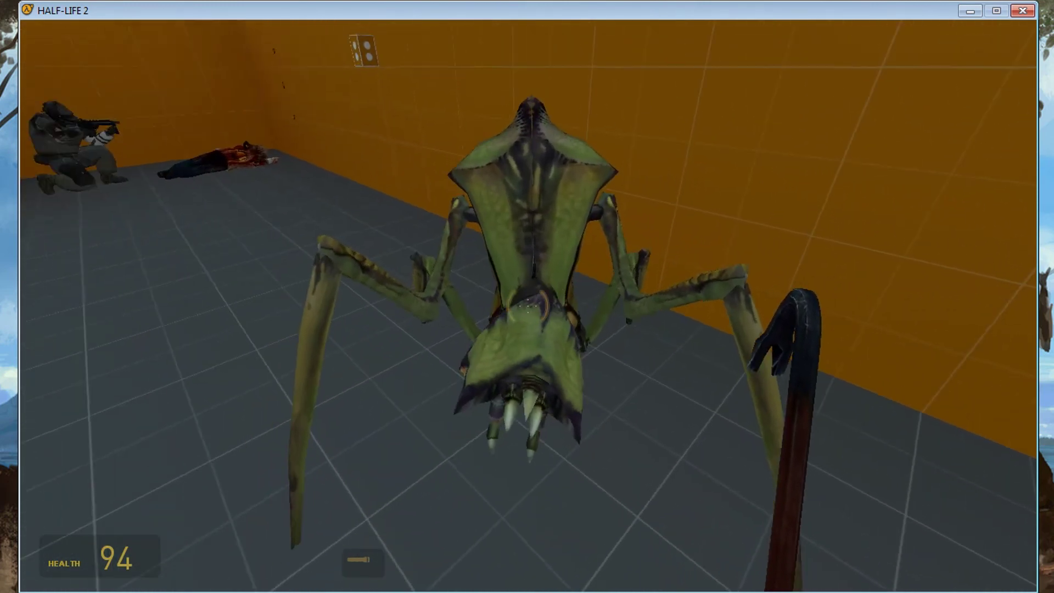
key(s)
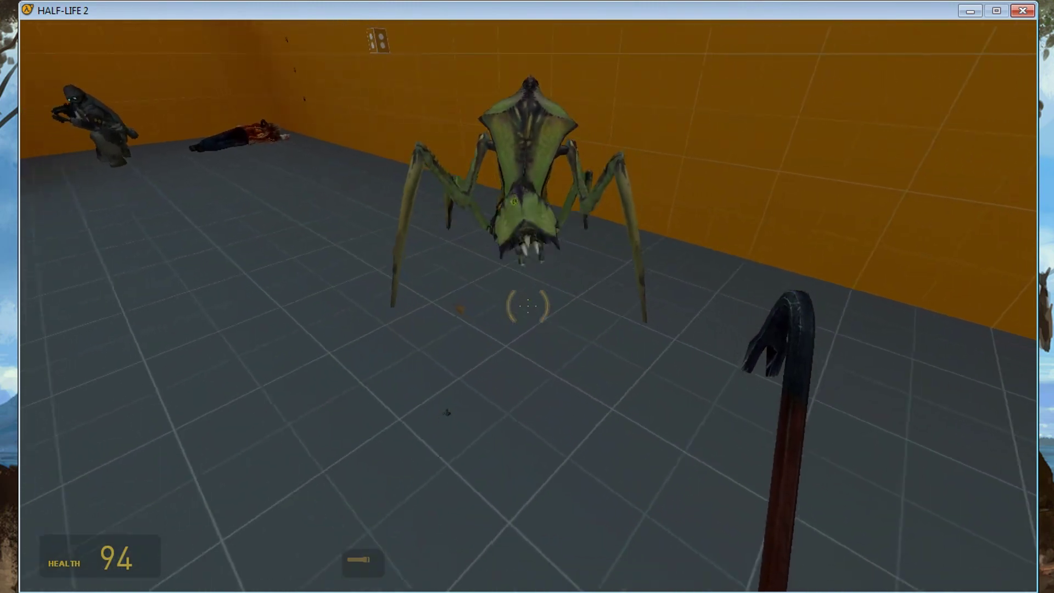
key(w)
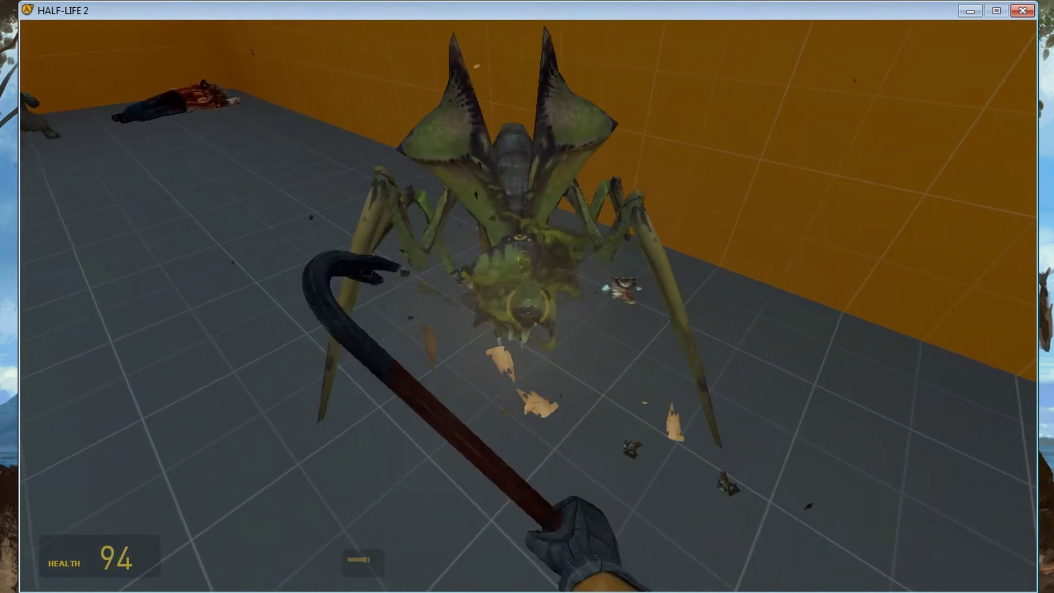
key(1)
key(s)
Step: Survey the rebel, soldier, metrocop and zombie bays from across the map to review all the NPC relationships
key(w)
key(d)
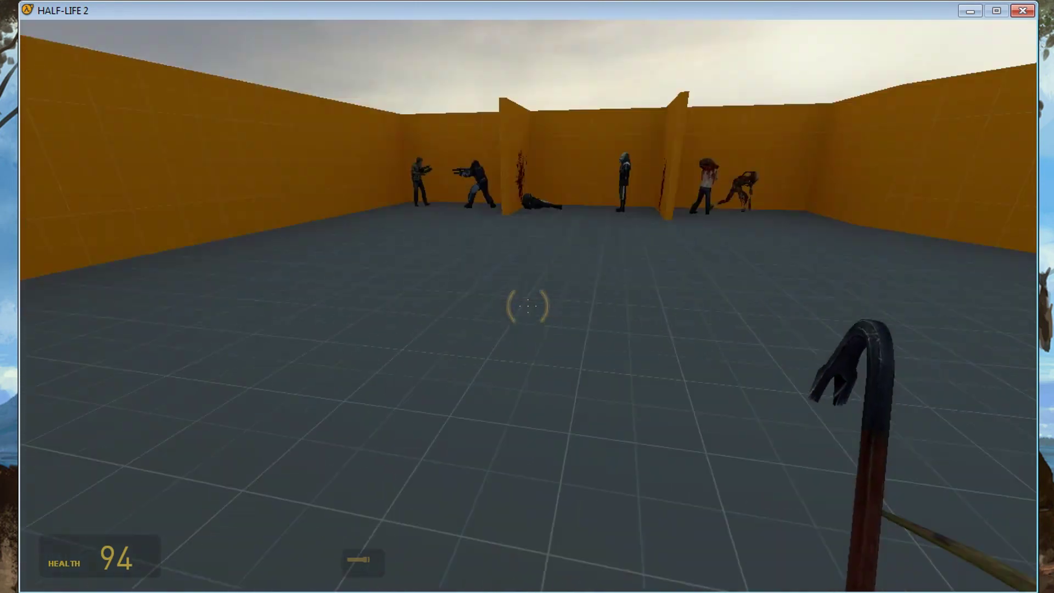
key(a)
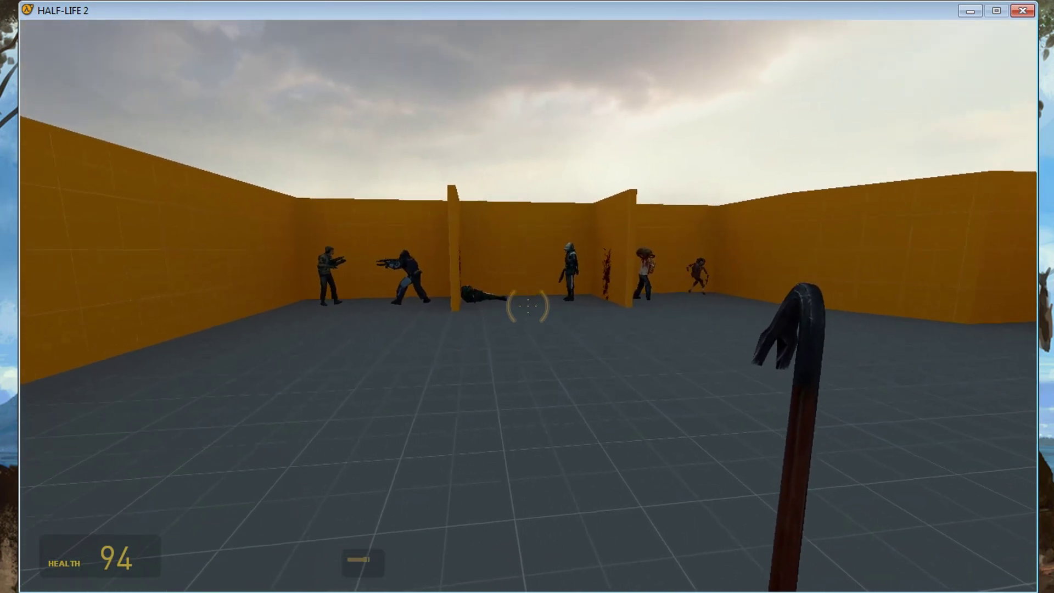
key(w)
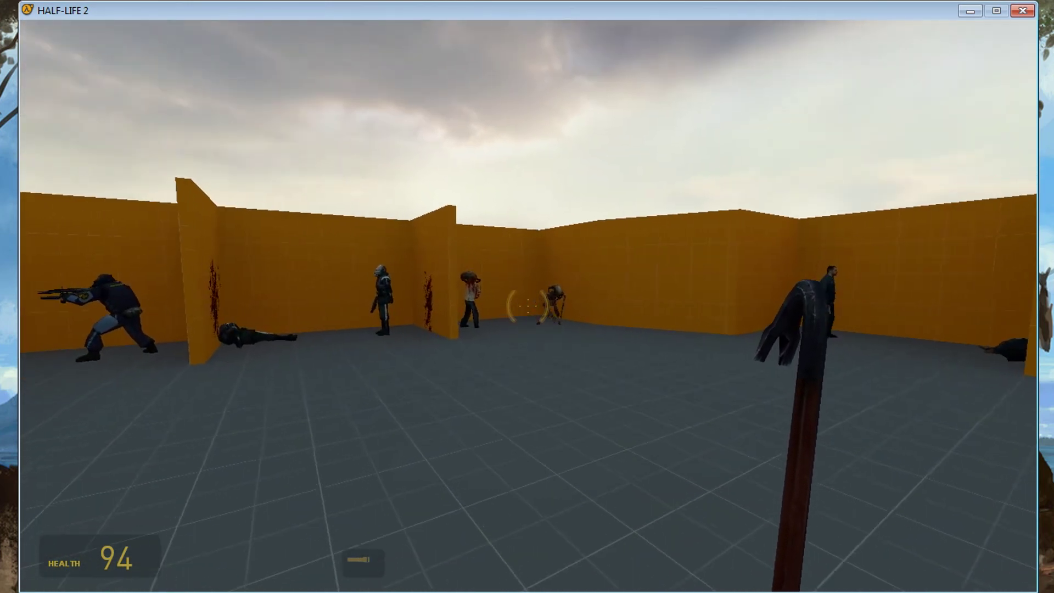